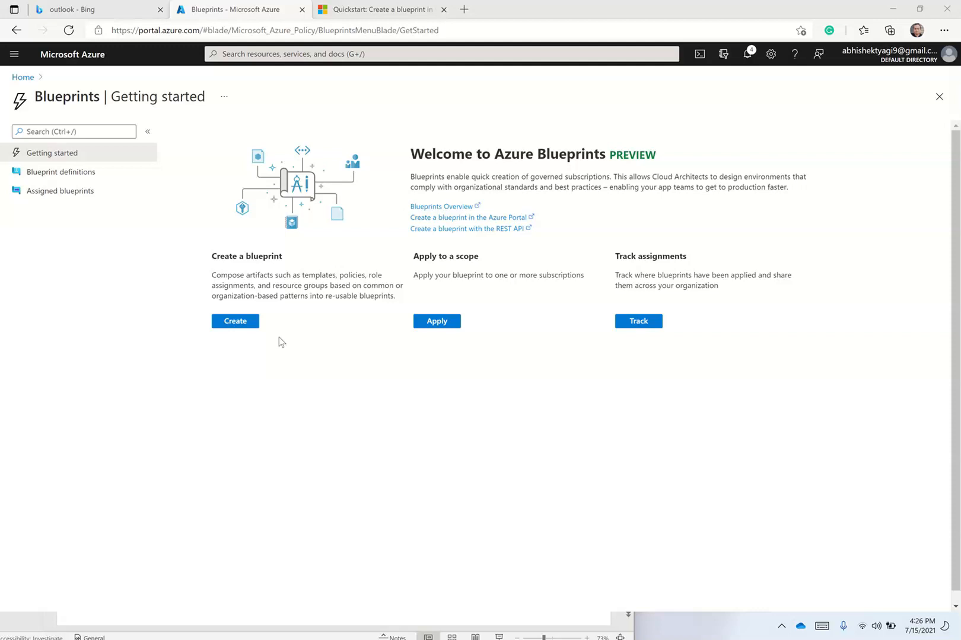
Return to the Blueprints service by searching 'blue' from the portal home page.
click(243, 322)
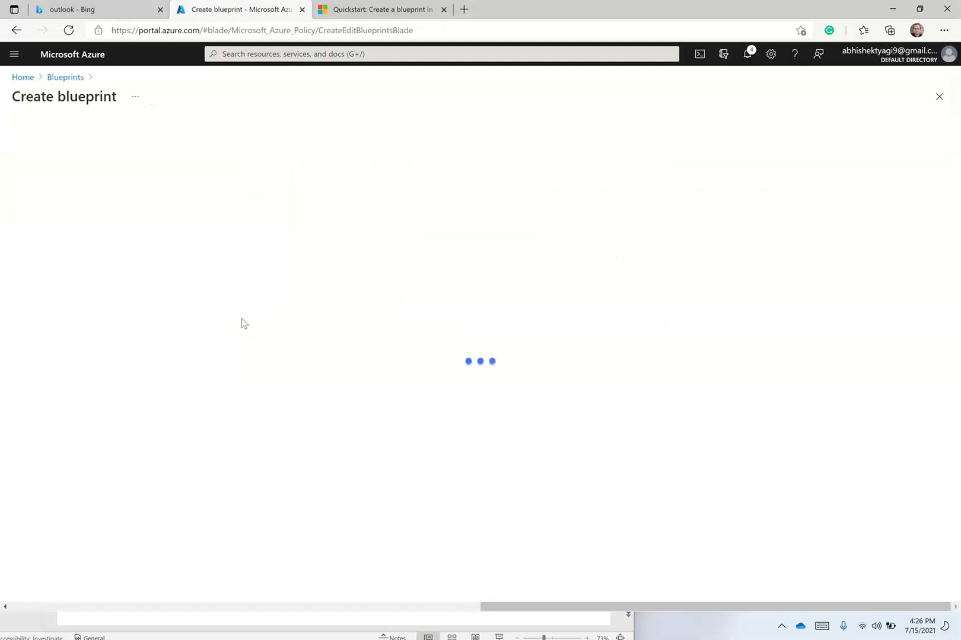
click(23, 77)
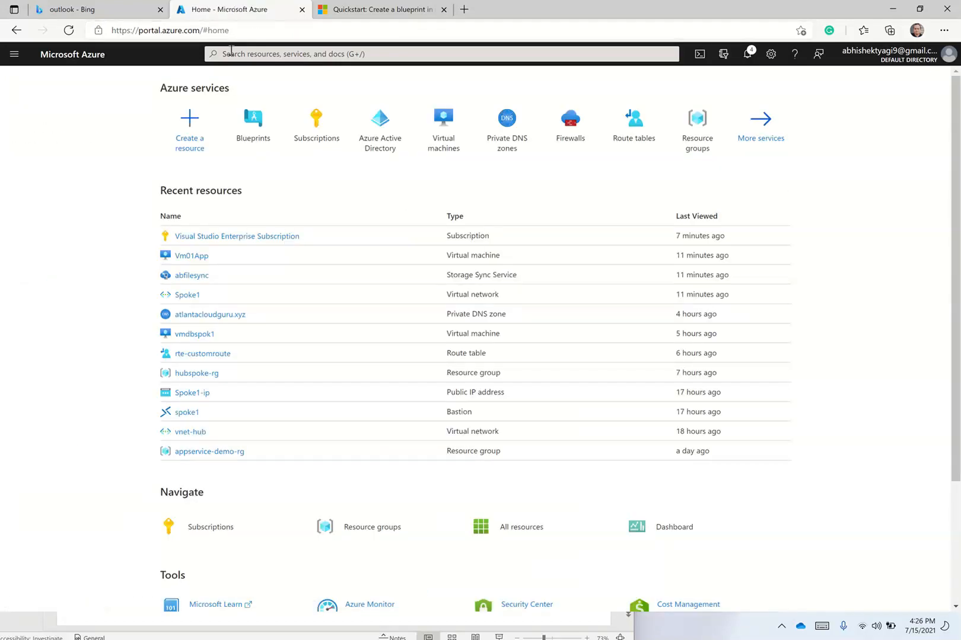
click(231, 52)
text(blue)
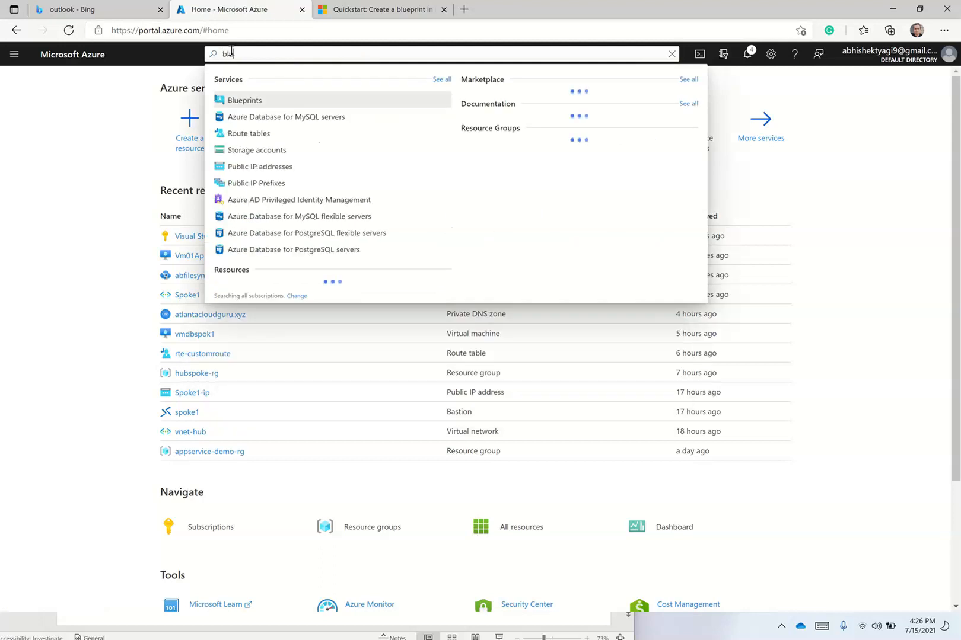
click(258, 101)
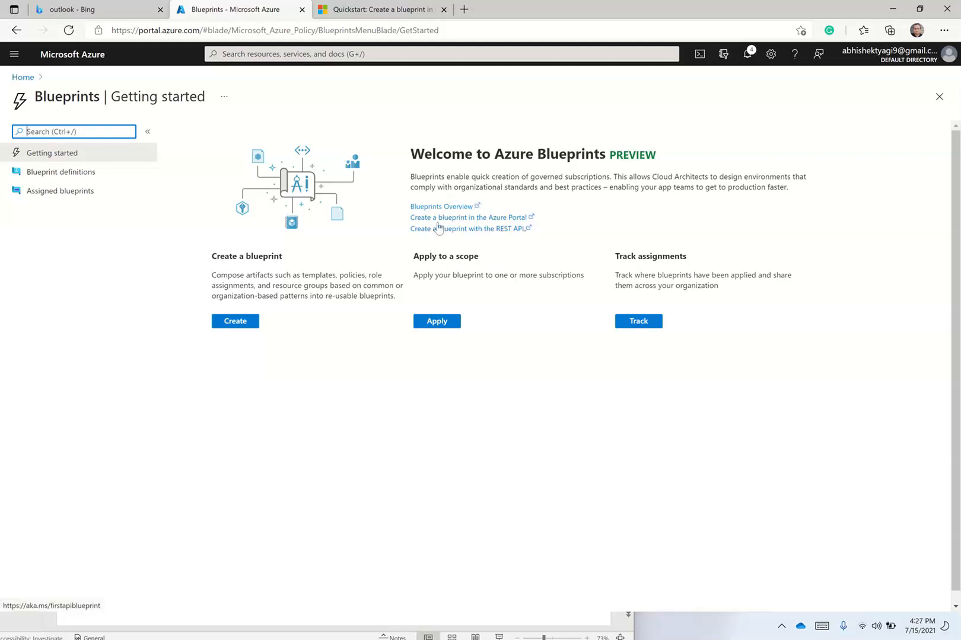
Create Blueprint1 from the Basic Networking (VNET) sample, stored in Visual Studio Enterprise Subscription.
click(243, 321)
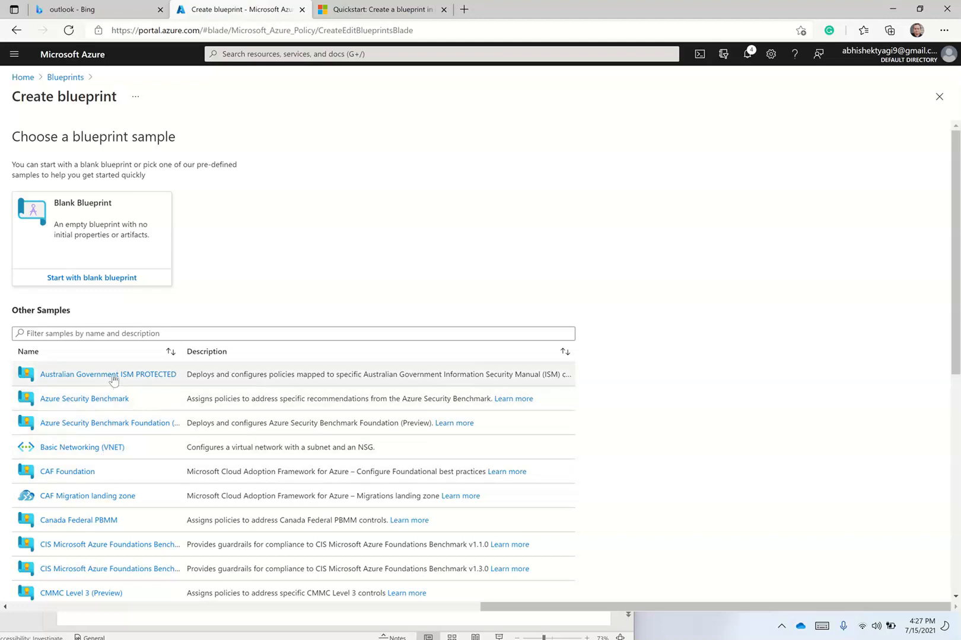
click(98, 450)
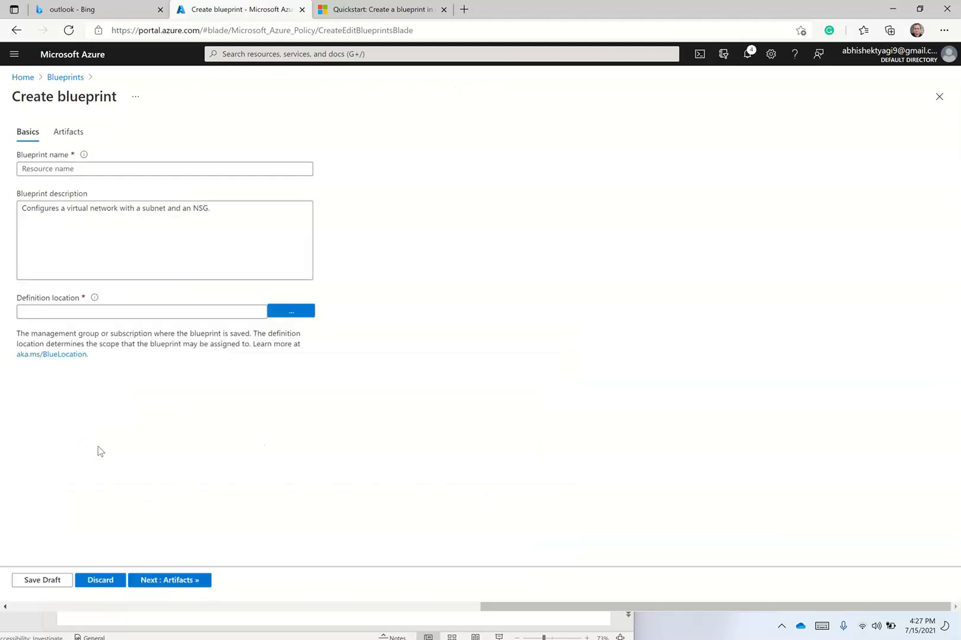
click(54, 170)
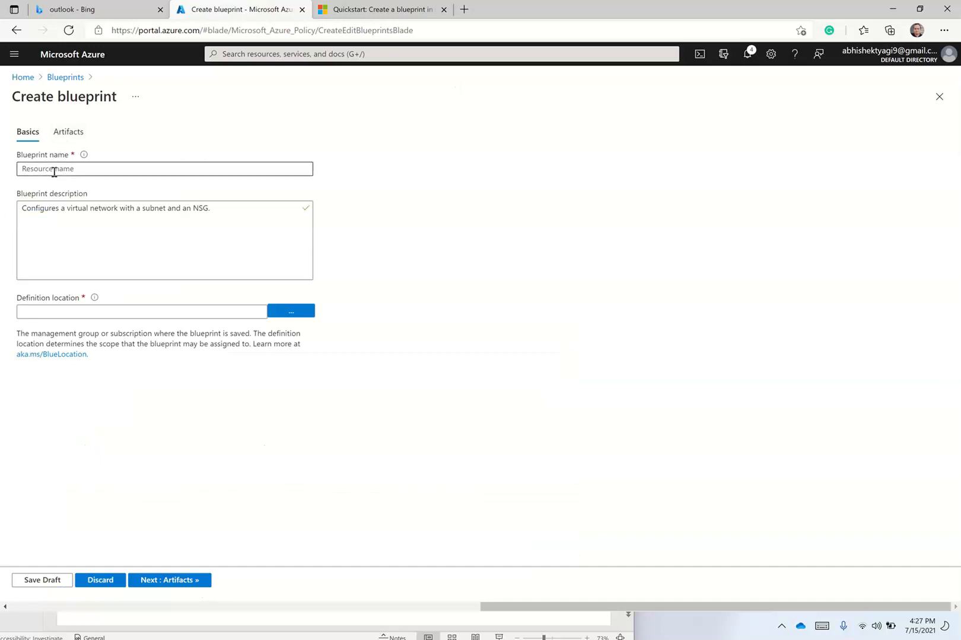
text(Blue)
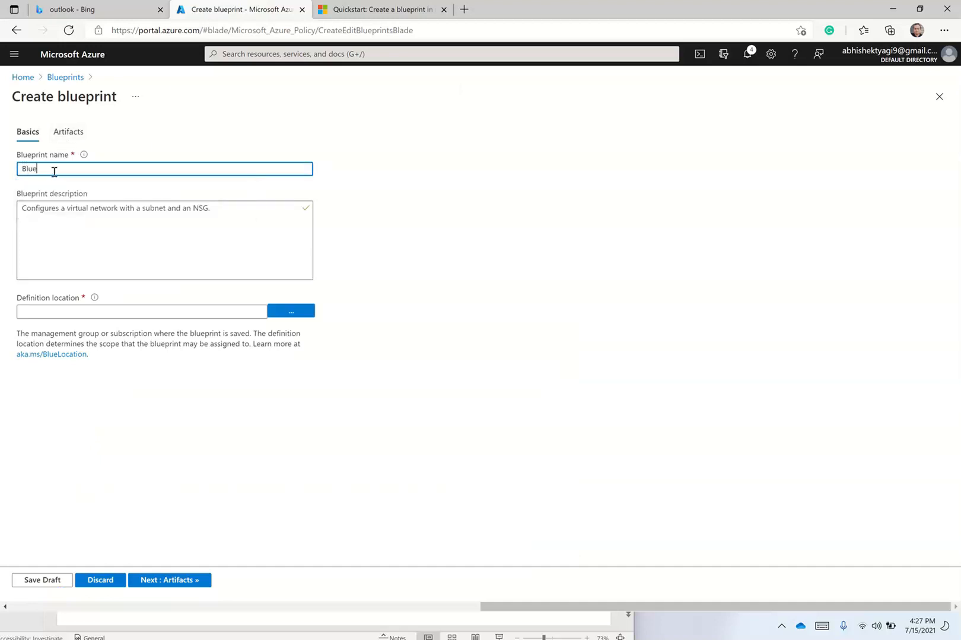
text(print1)
click(299, 310)
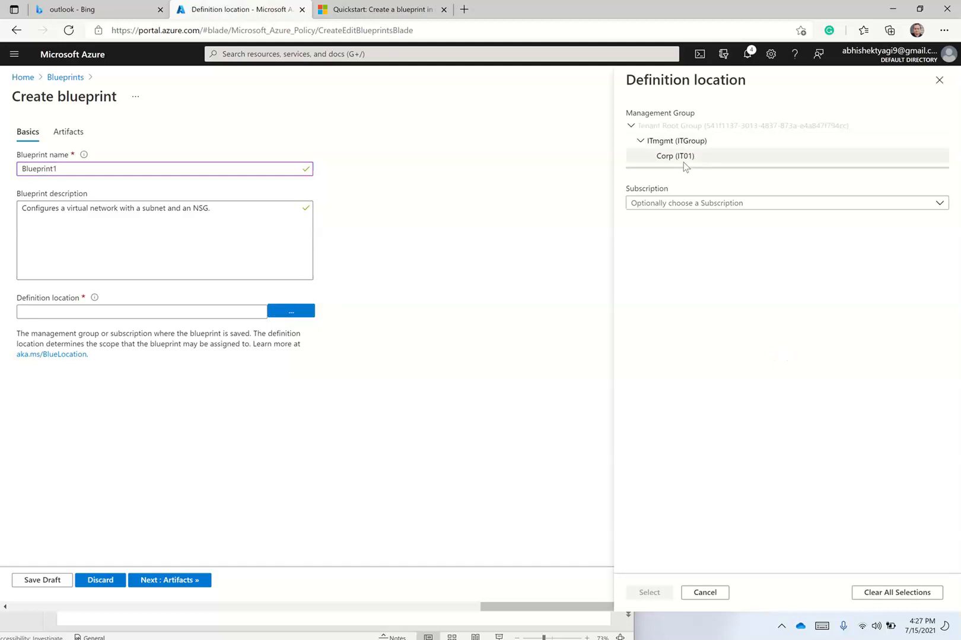
click(665, 204)
click(667, 244)
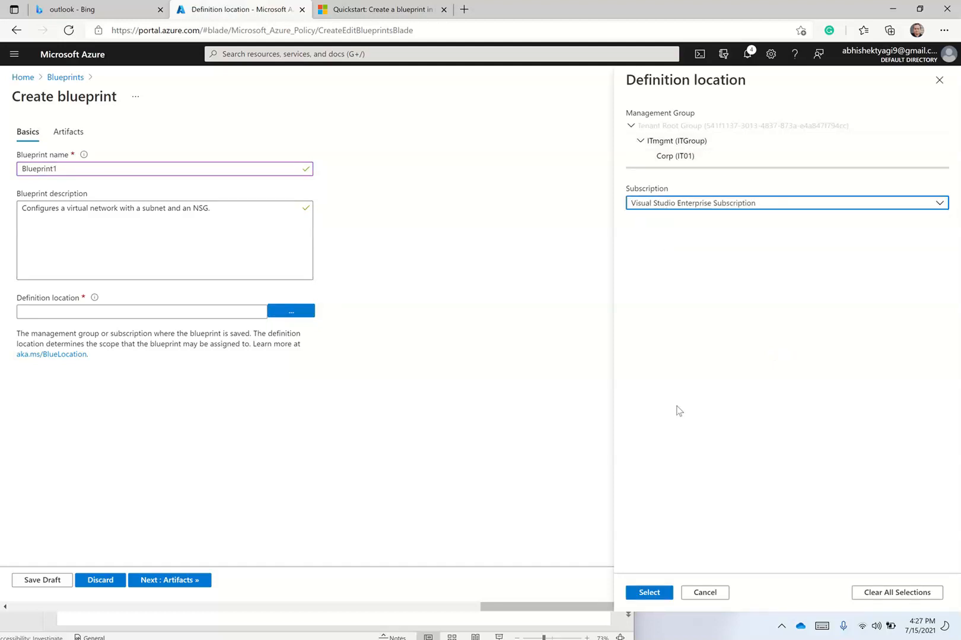
click(652, 593)
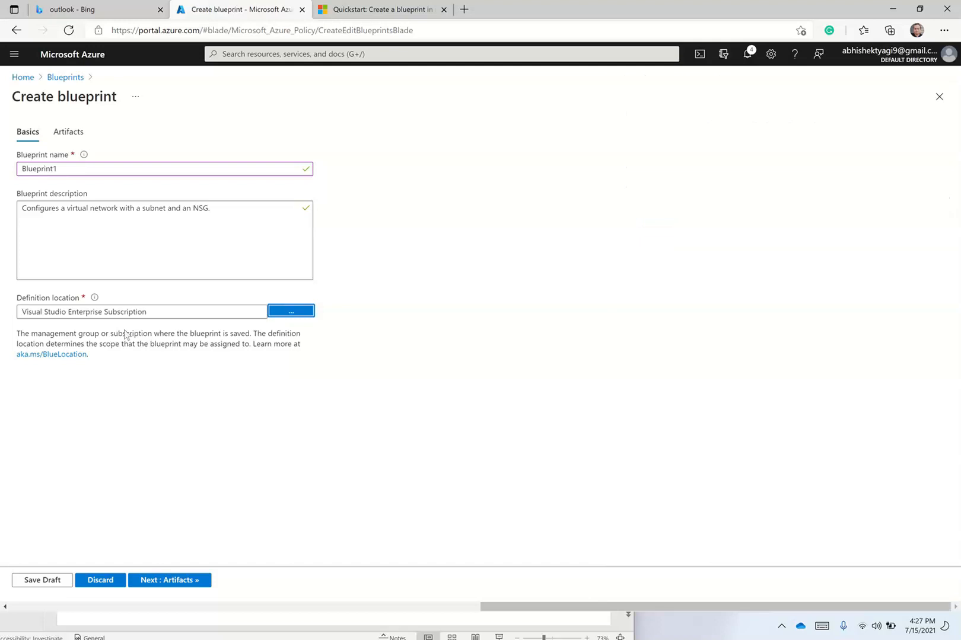
Inspect the NSG for new VNET and VNET and one subnet templates, then cancel.
click(70, 133)
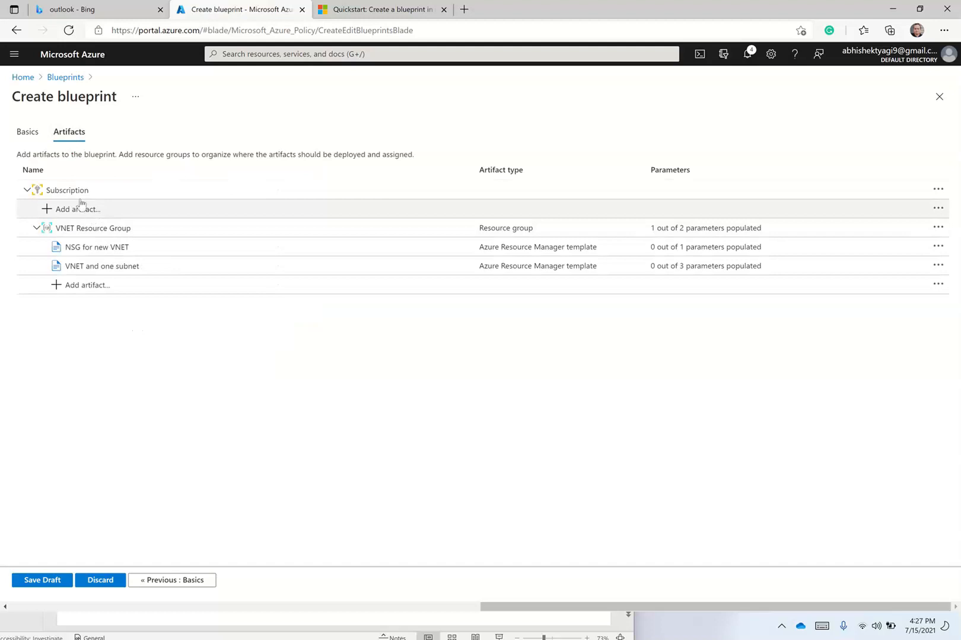
click(91, 255)
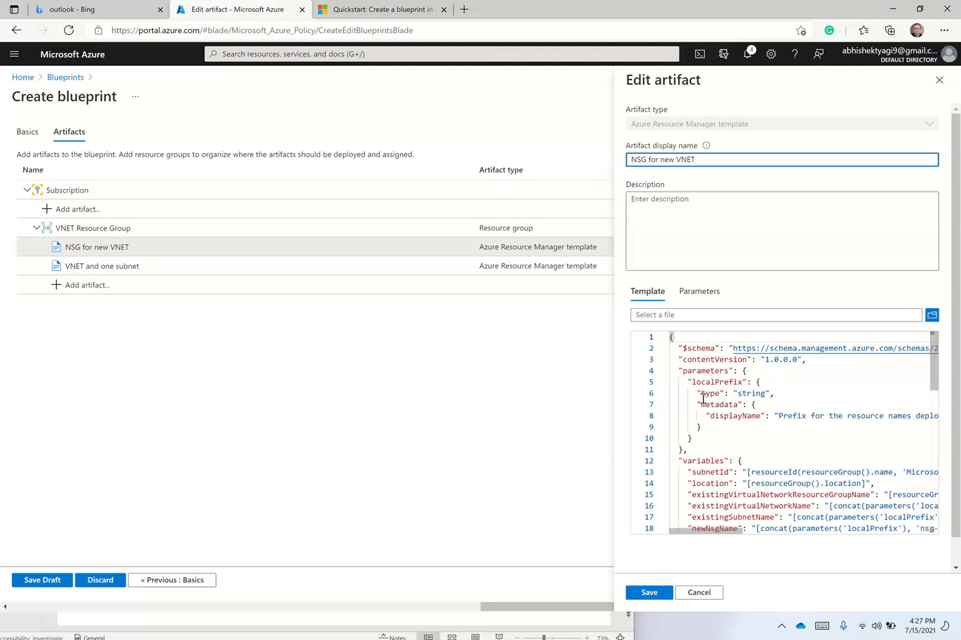
click(199, 268)
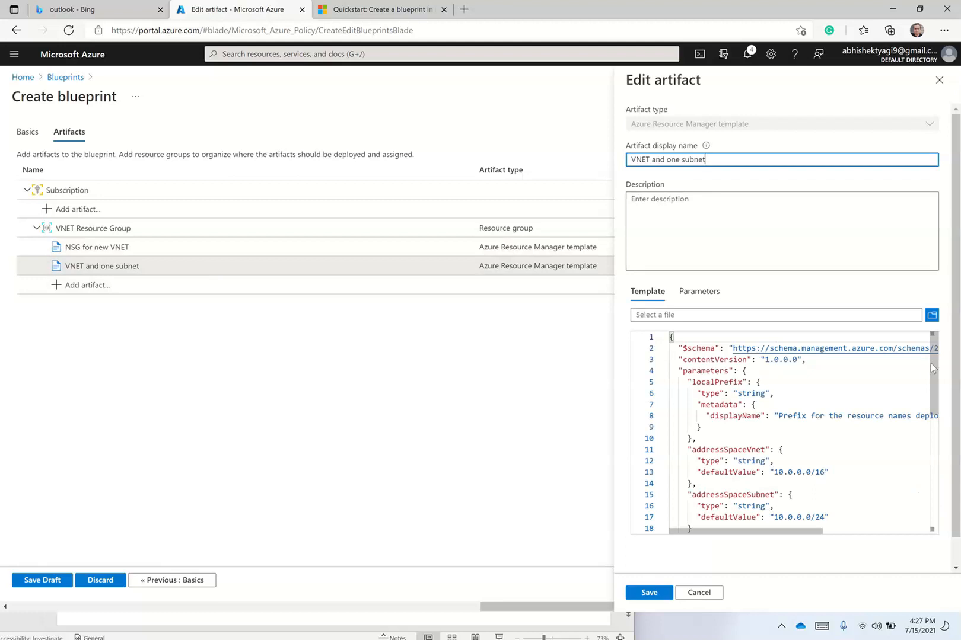
drag(933, 371, 935, 460)
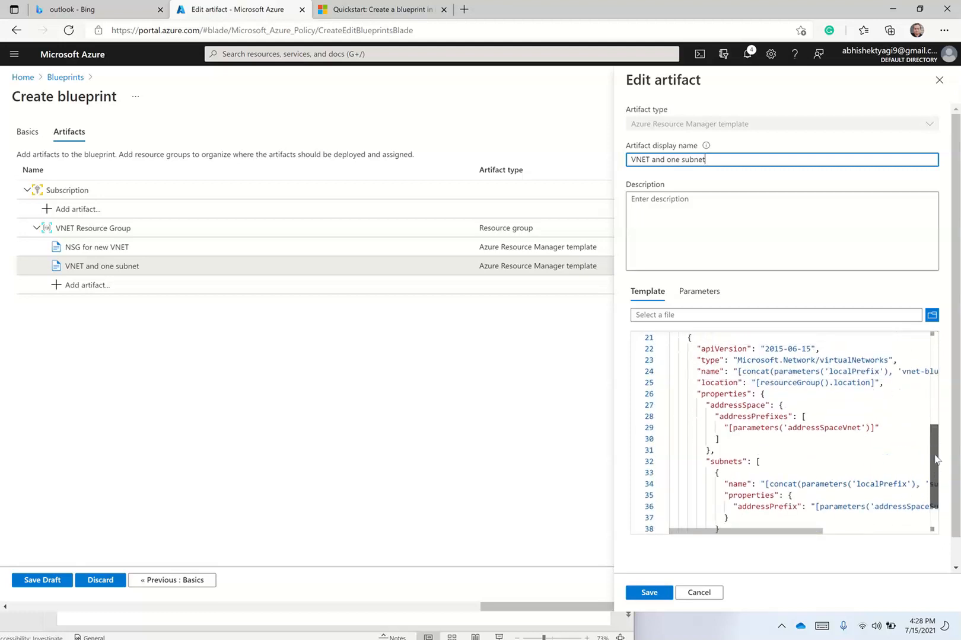
click(718, 595)
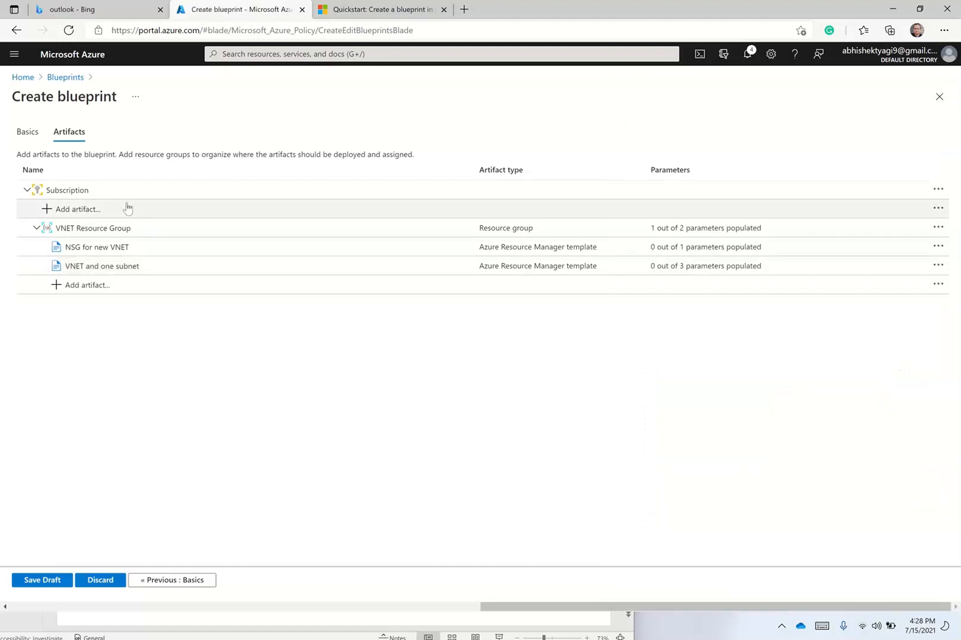
Start a CAF Migration landing zone sample blueprint named CAFBlueprint.
click(78, 77)
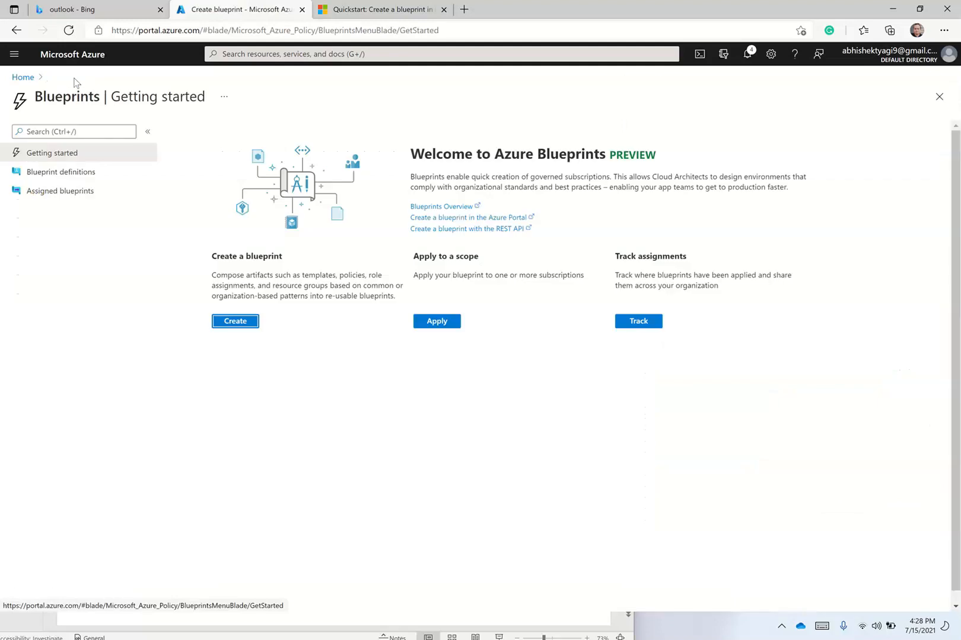
click(246, 323)
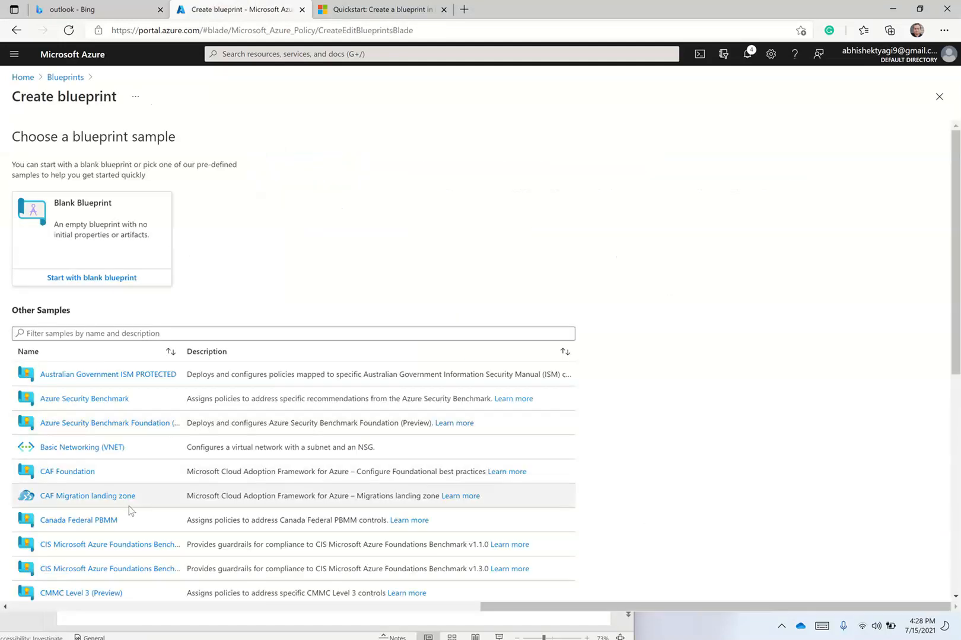
click(122, 497)
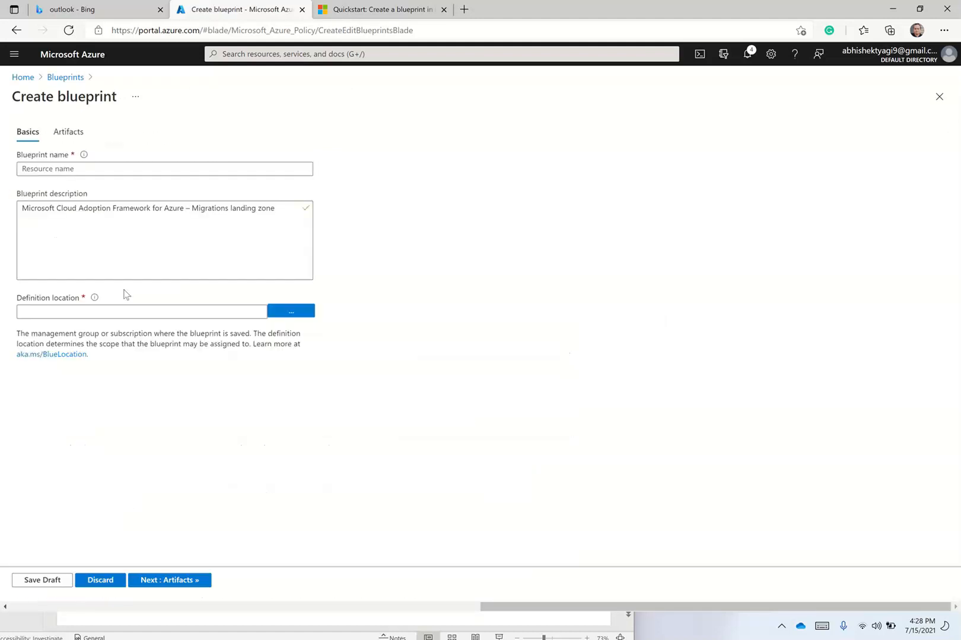
click(99, 170)
text(CAFBlueprint)
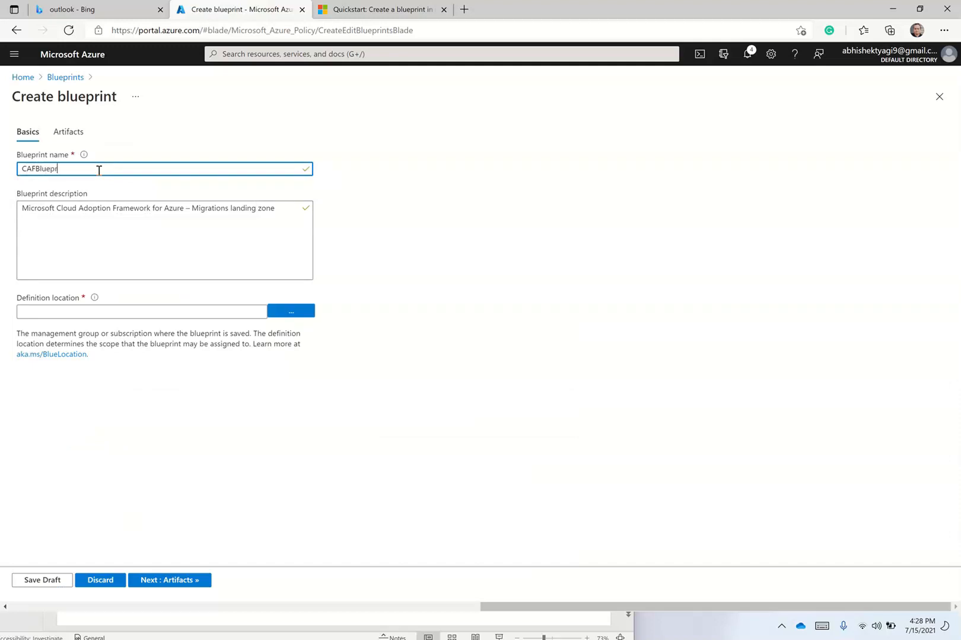
Store CAFBlueprint in Visual Studio Enterprise Subscription and view its artifacts.
click(288, 310)
click(694, 203)
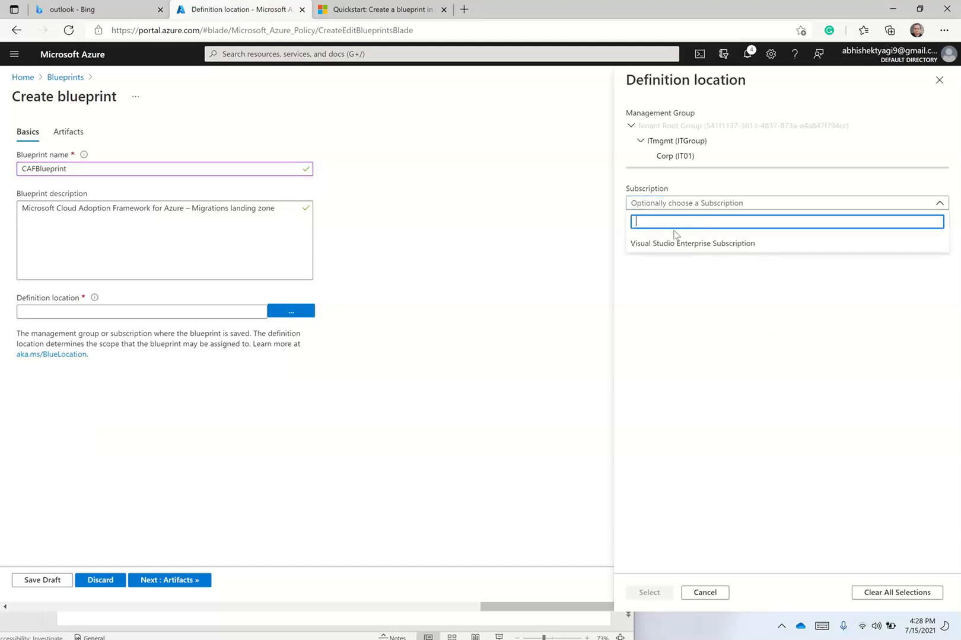
click(656, 249)
click(663, 592)
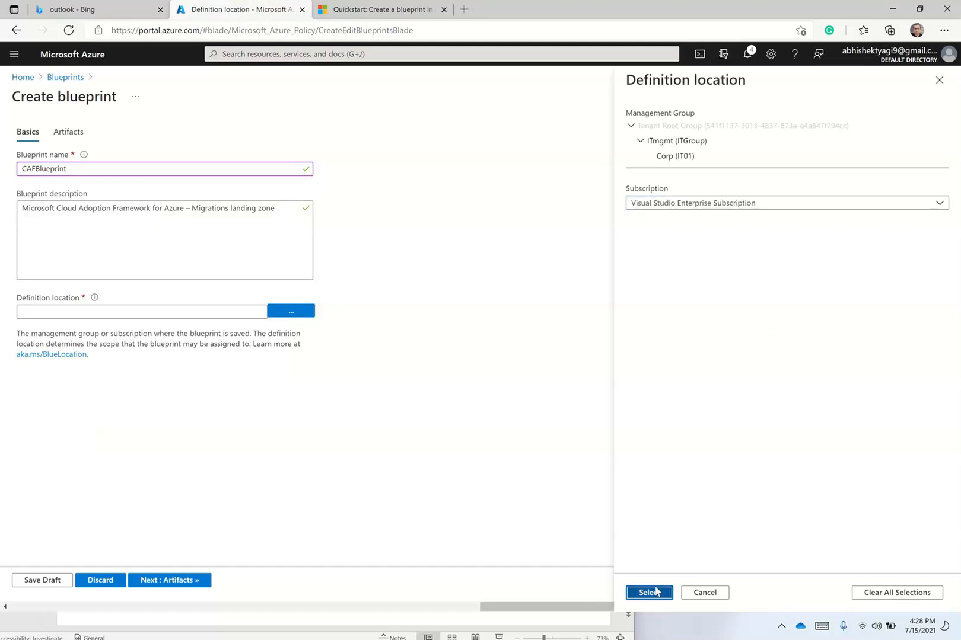
click(70, 135)
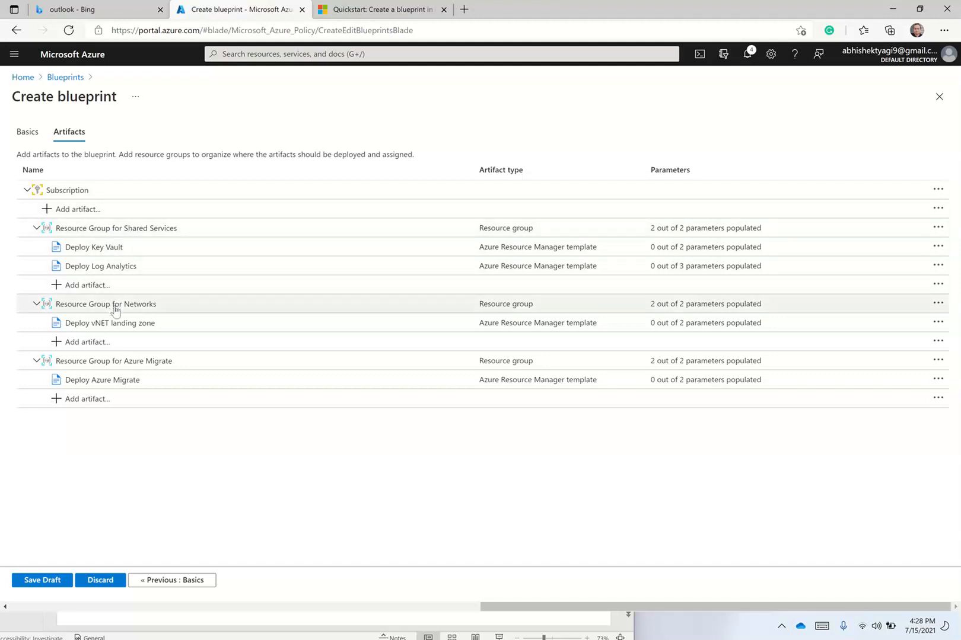
Inspect the Key Vault, vNET landing zone and Azure Migrate artifacts, then return to Blueprints.
click(112, 255)
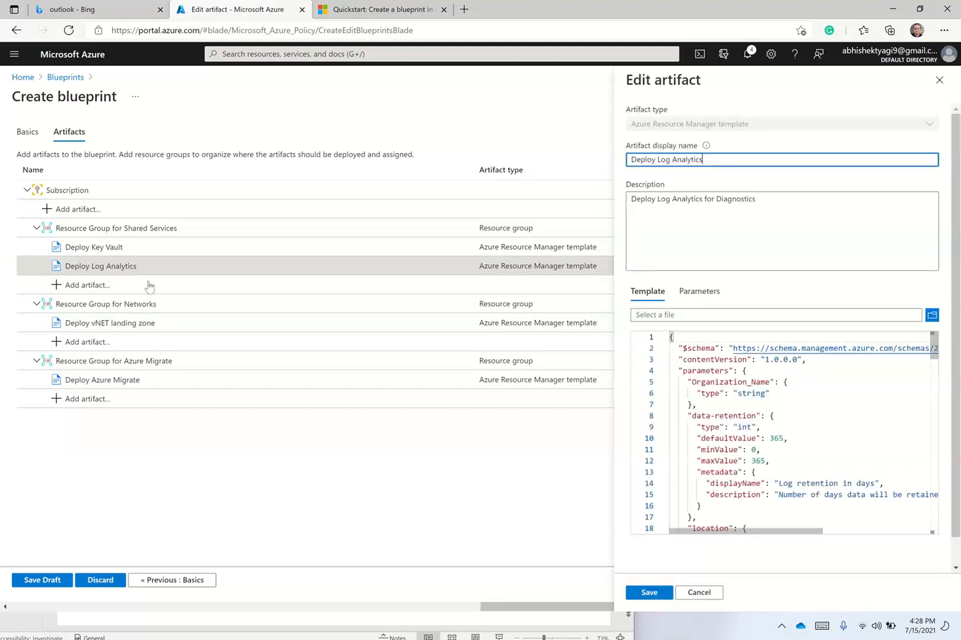
click(154, 328)
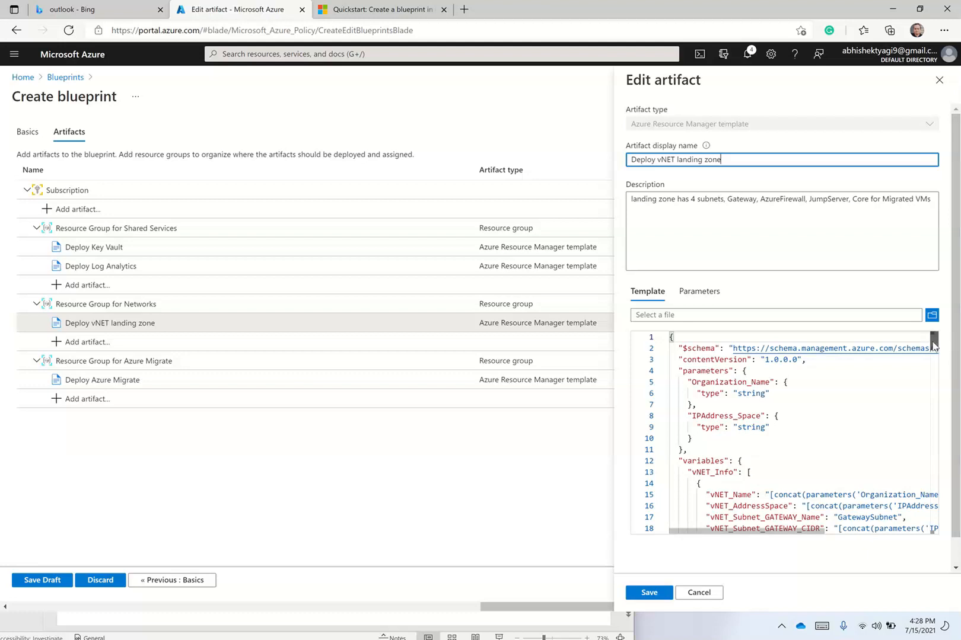
drag(933, 346, 934, 358)
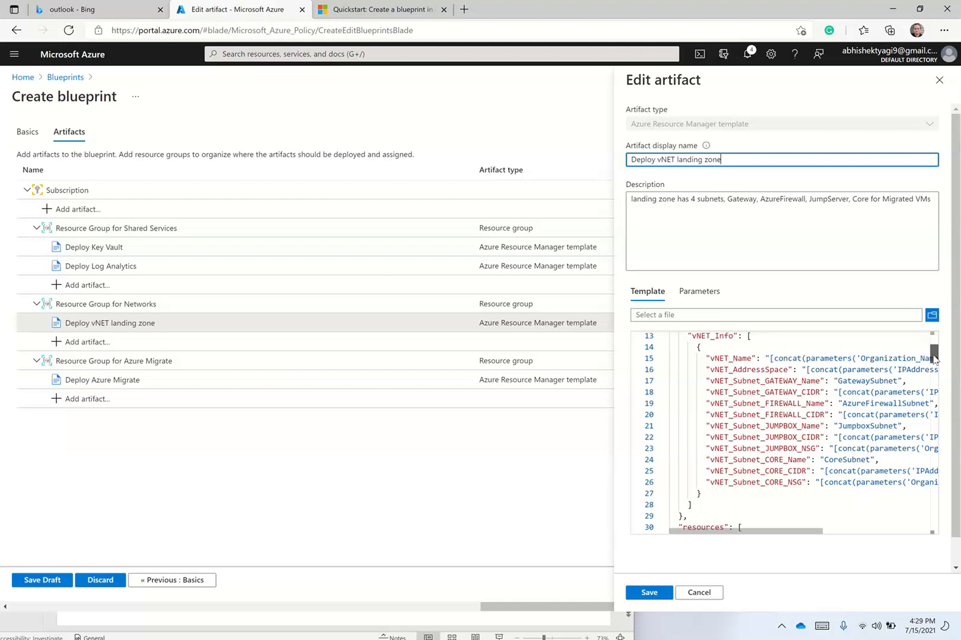
drag(934, 358, 926, 522)
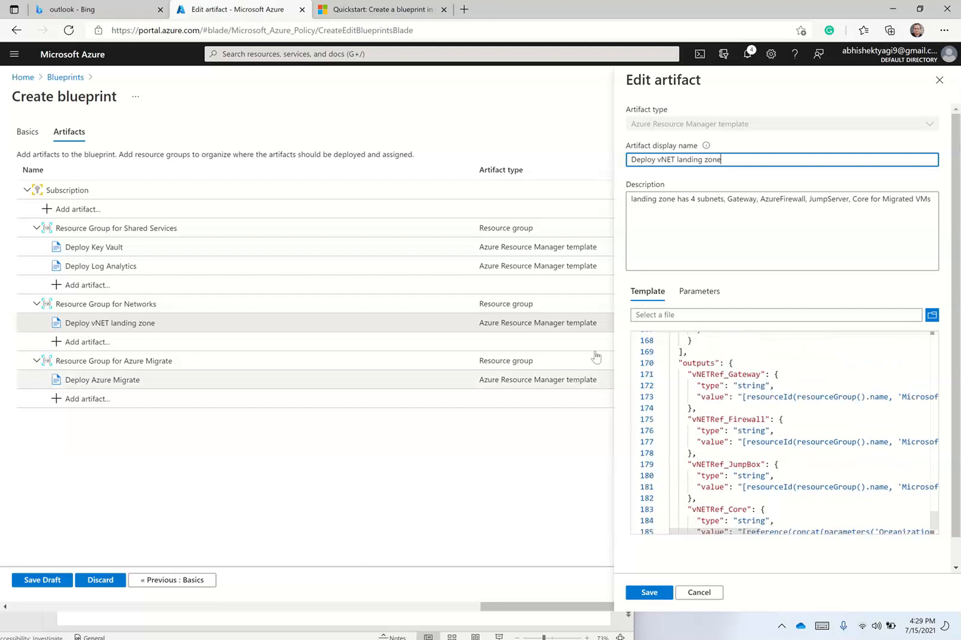
click(165, 385)
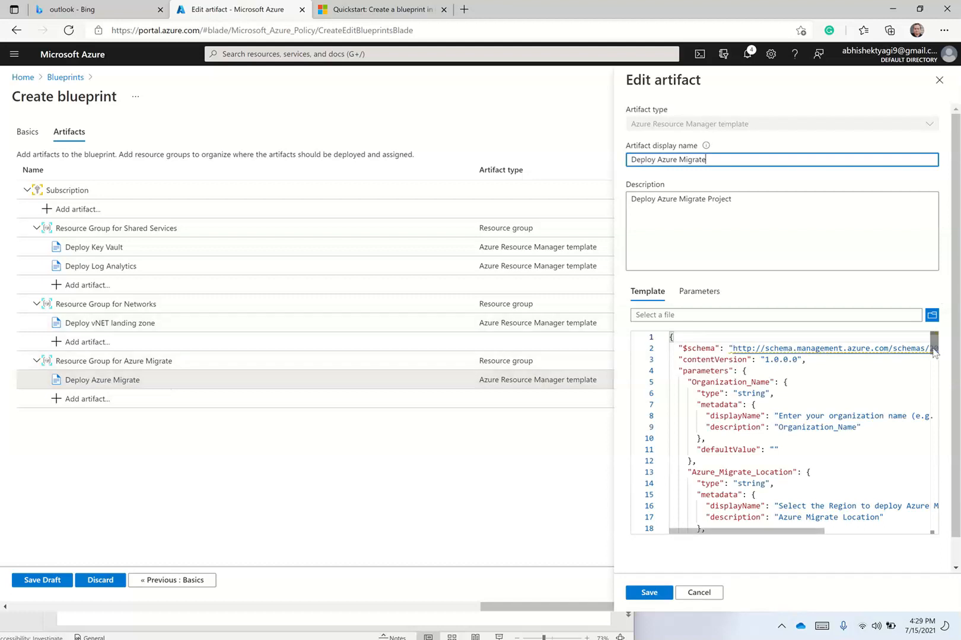
drag(933, 350, 927, 390)
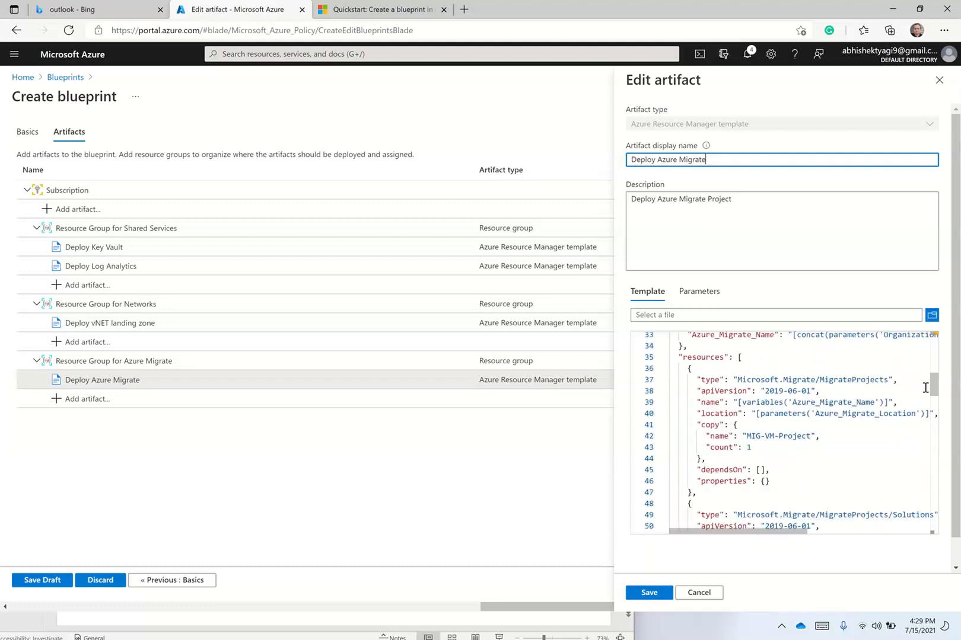
click(66, 78)
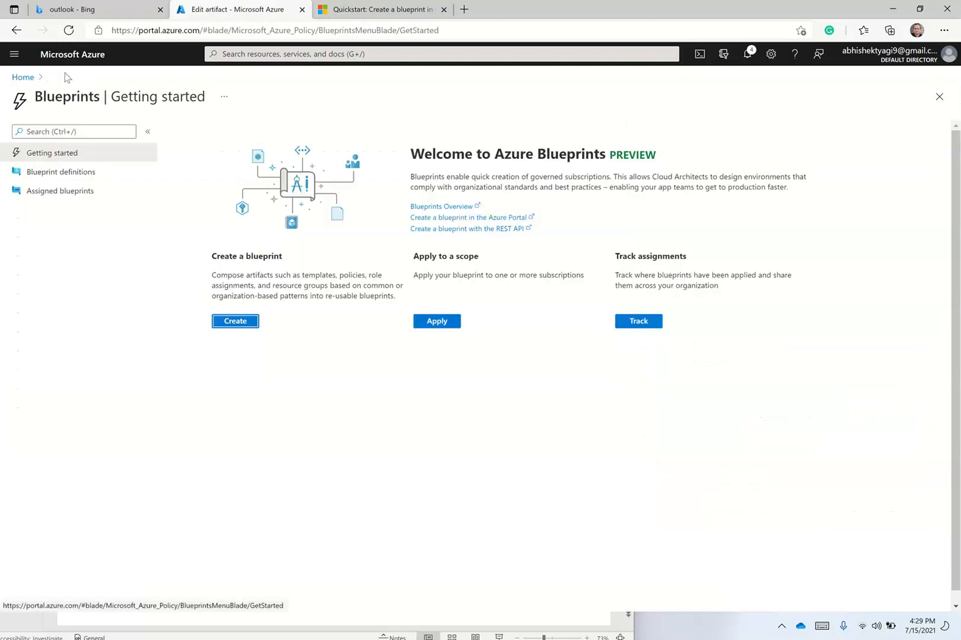
Start a blank blueprint named Blueprinttest01.
click(237, 321)
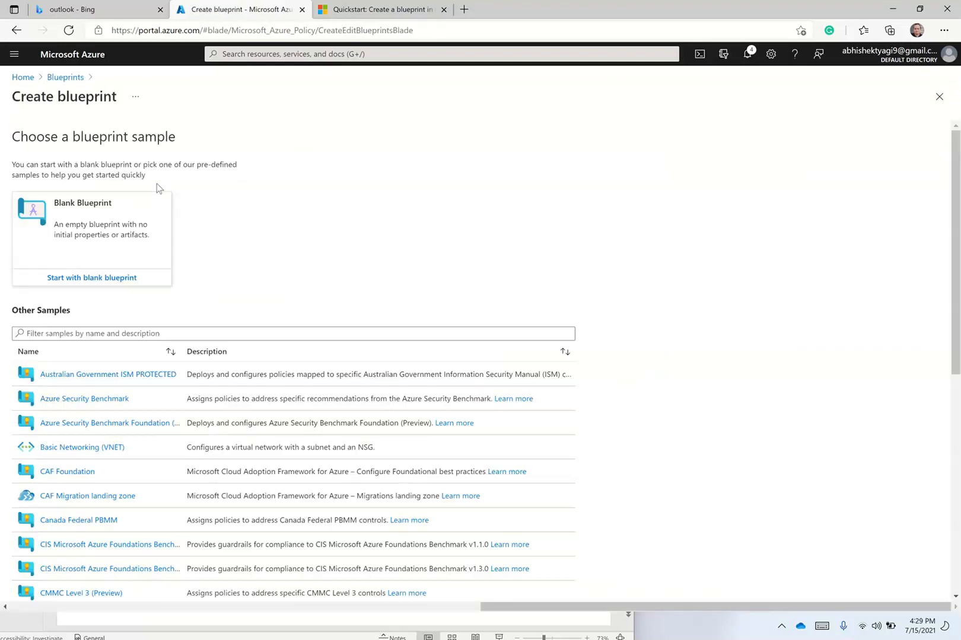
click(102, 278)
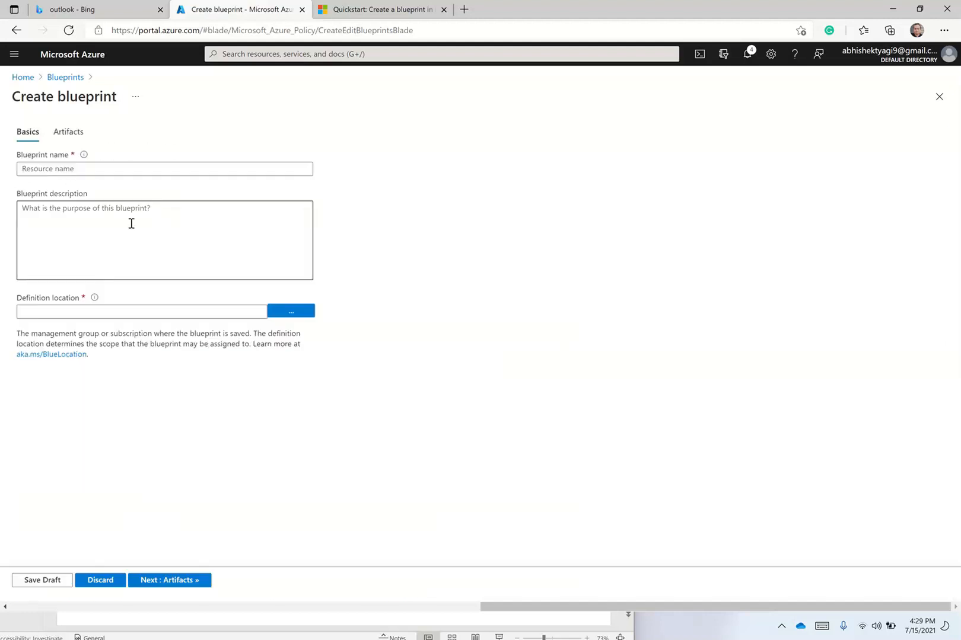
click(155, 168)
text(Blueprinttest01)
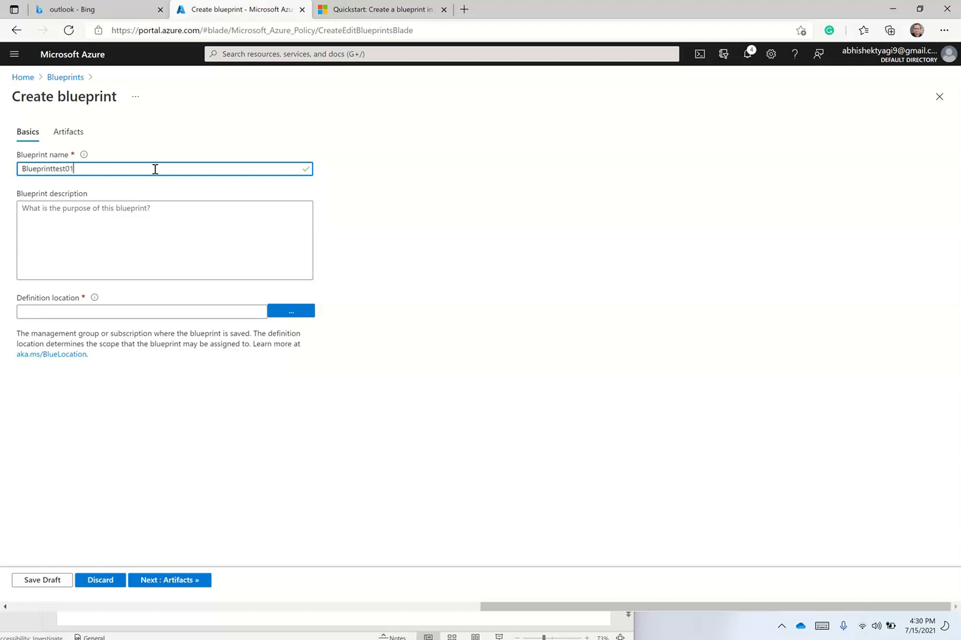
Describe it as a governance blueprint and store it in Visual Studio Enterprise Subscription.
click(290, 313)
click(221, 239)
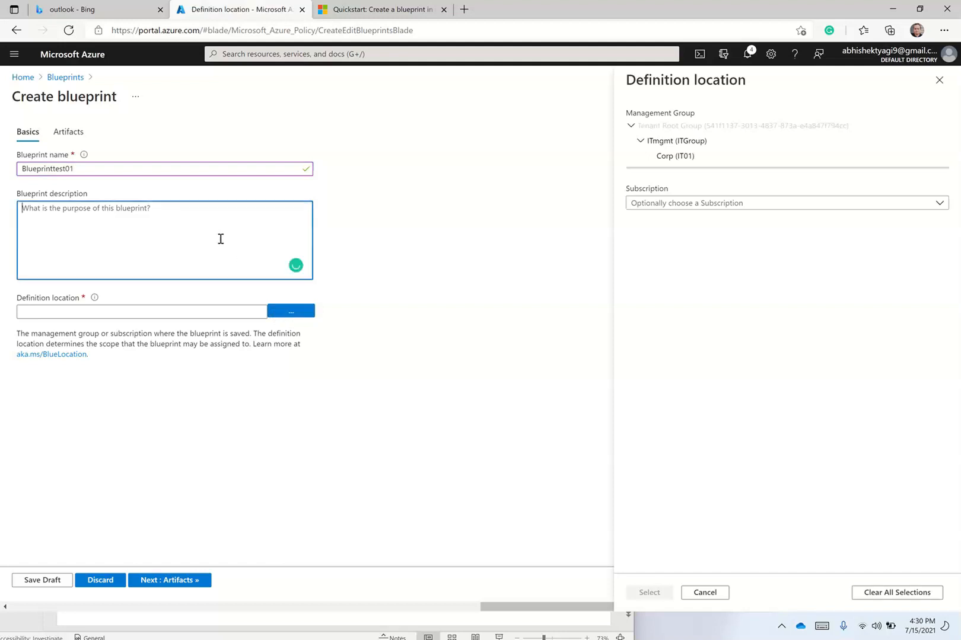
text(This is blueprint for governan)
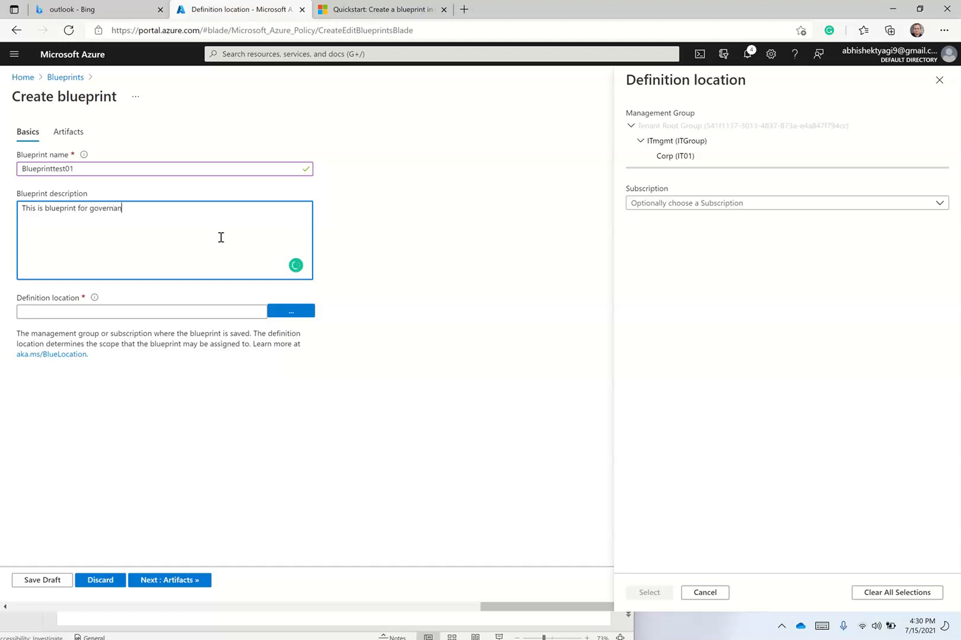
click(674, 205)
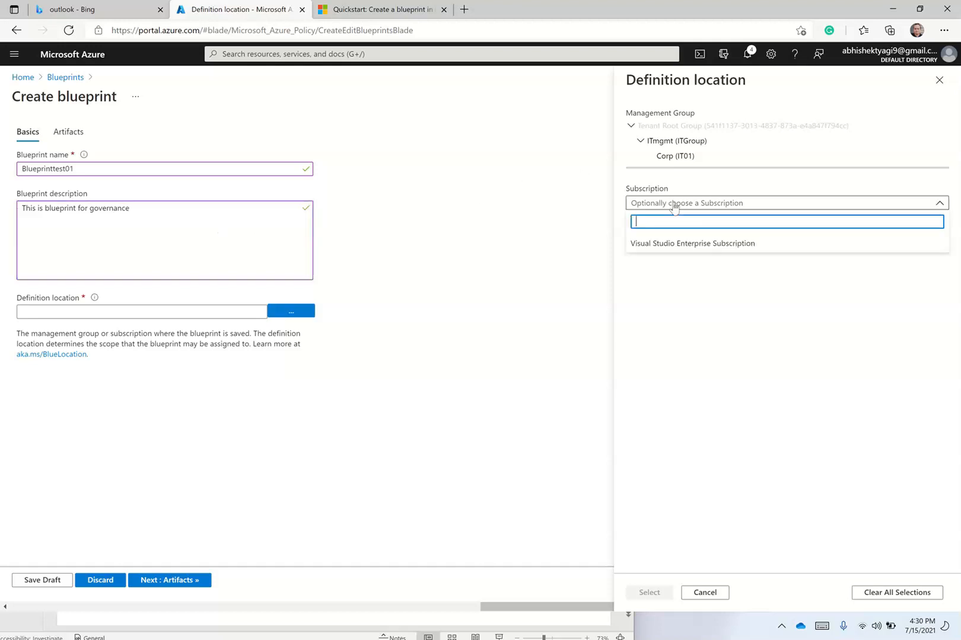
click(663, 245)
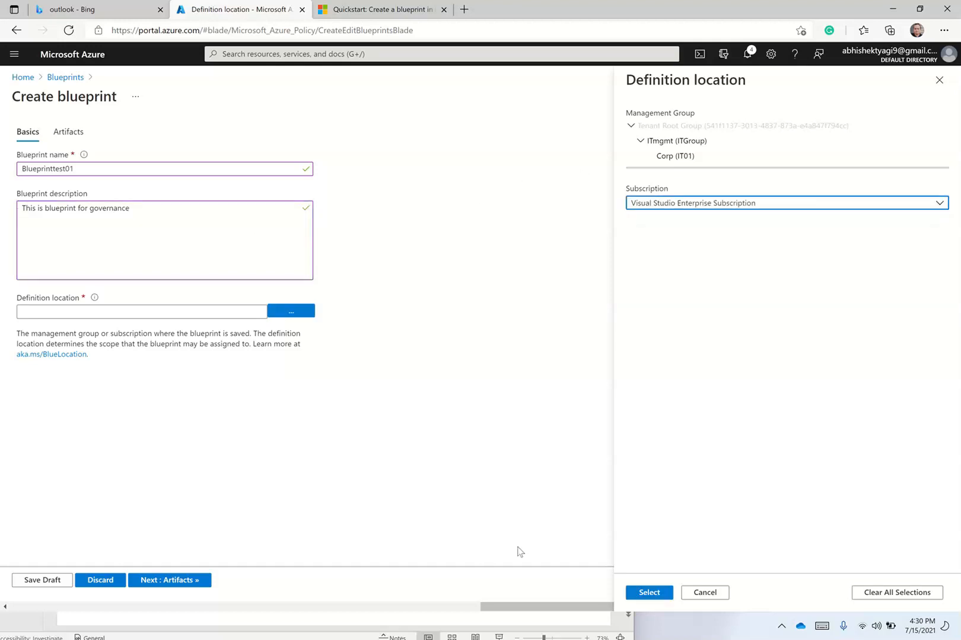
click(647, 594)
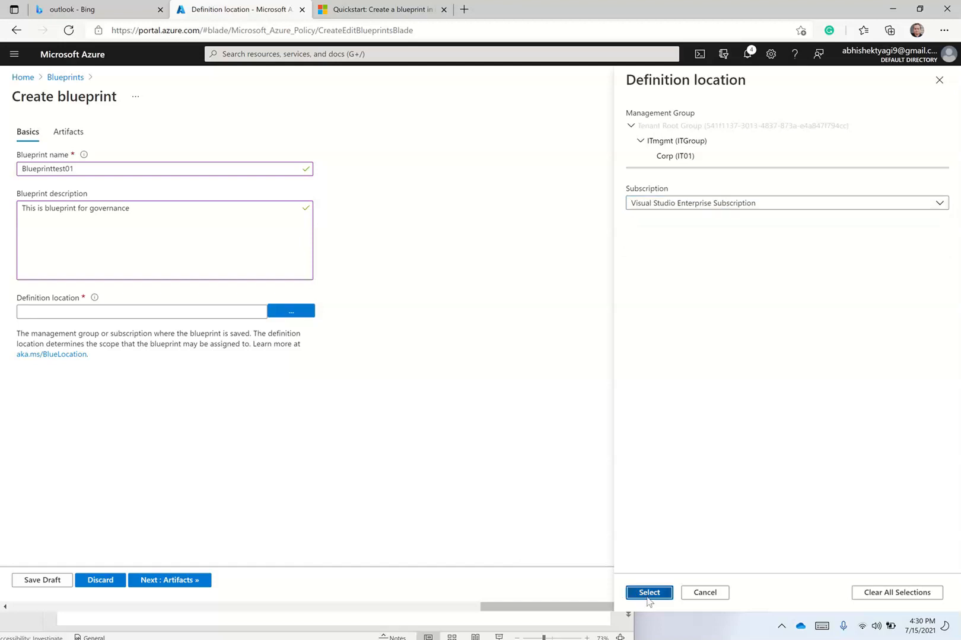
click(195, 579)
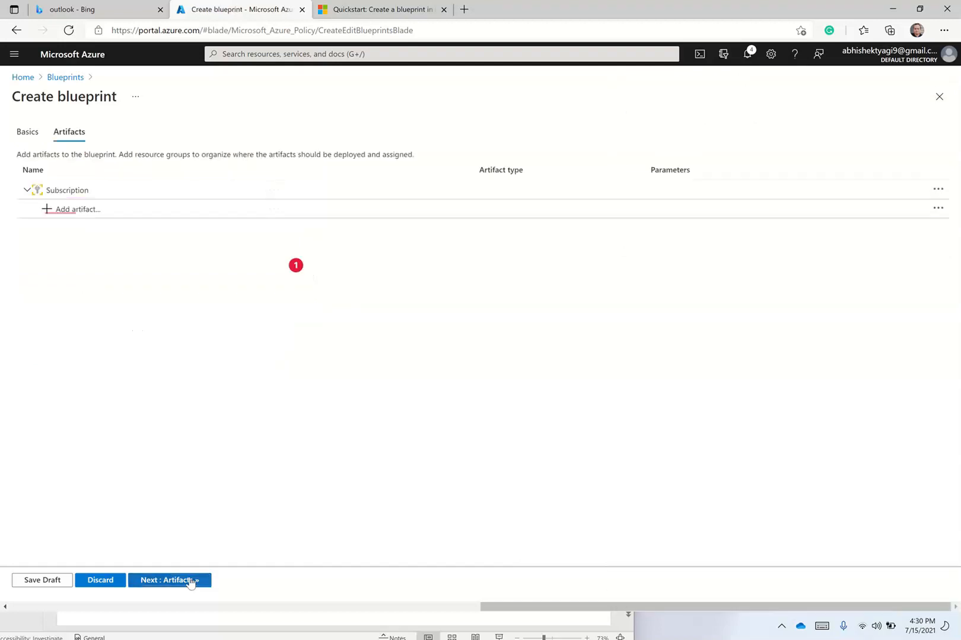
Add a Contributor role assignment artifact at the subscription level.
click(71, 209)
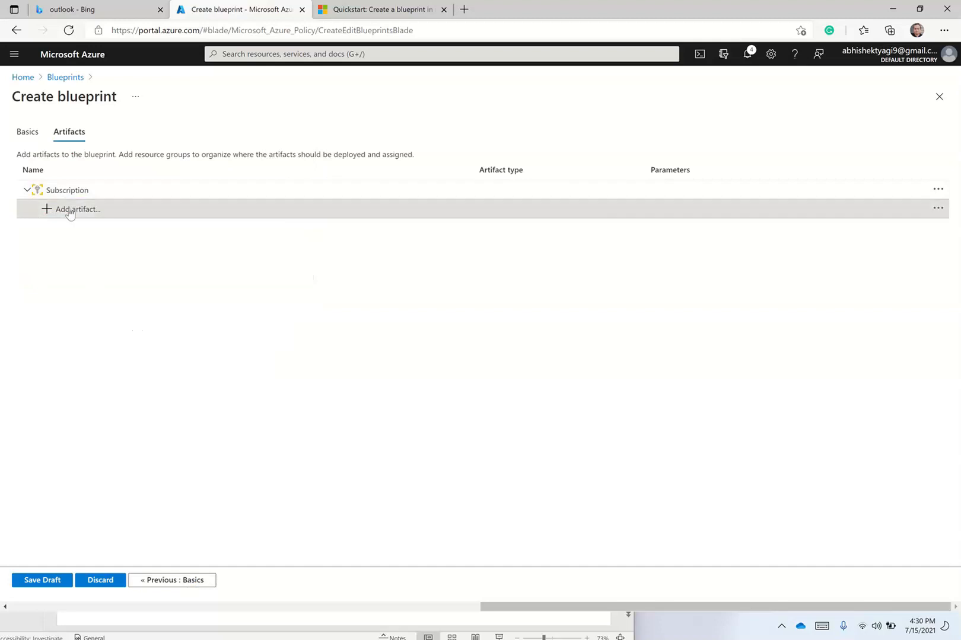
click(654, 124)
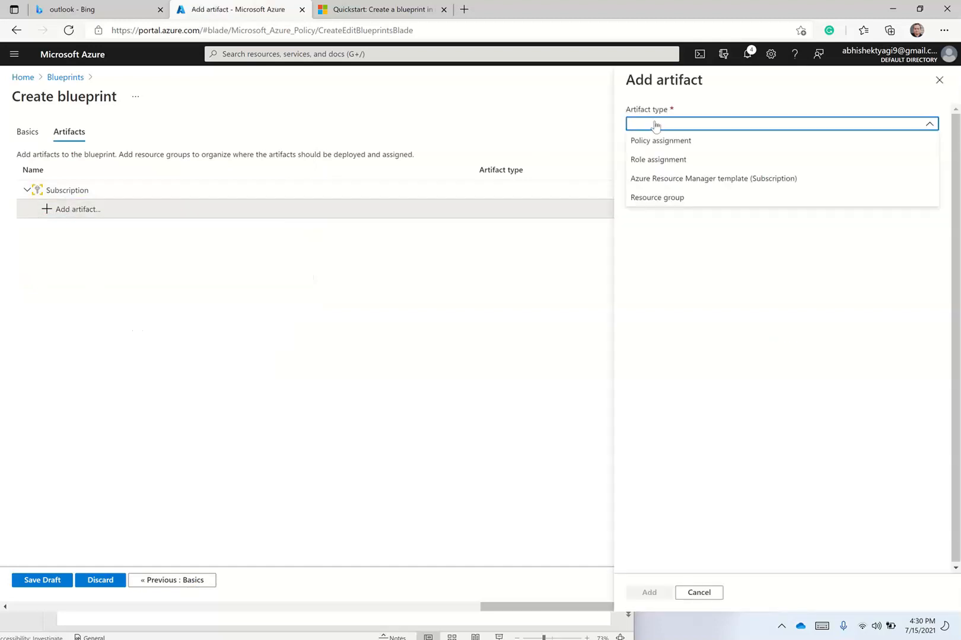
click(663, 161)
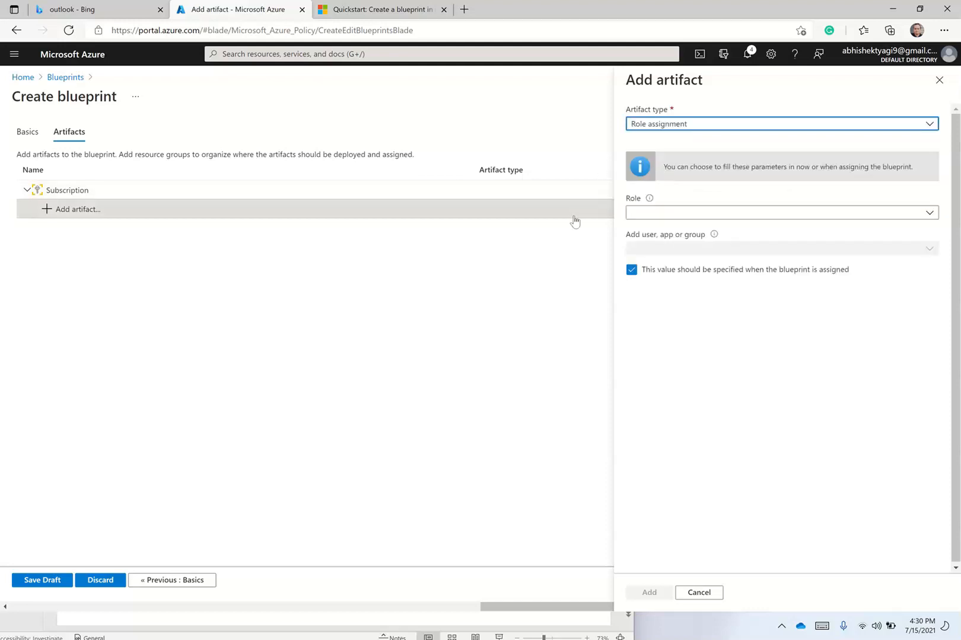
click(672, 215)
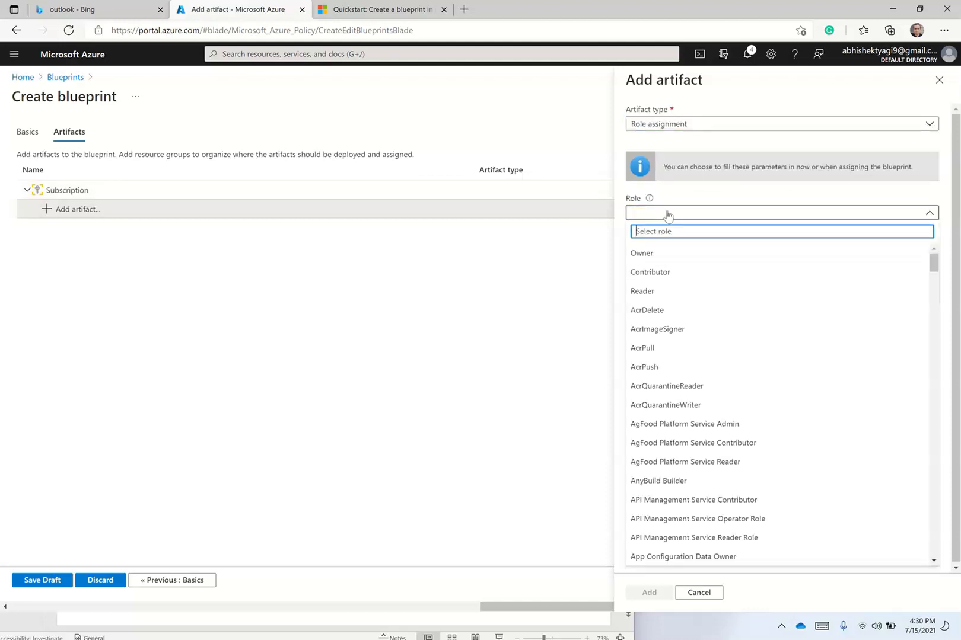
click(664, 272)
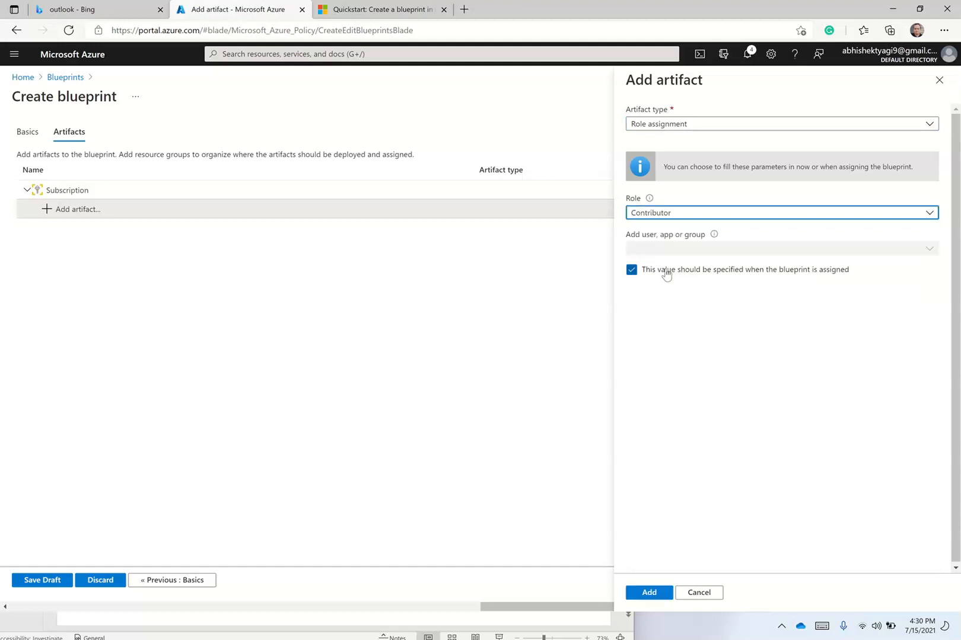
click(646, 592)
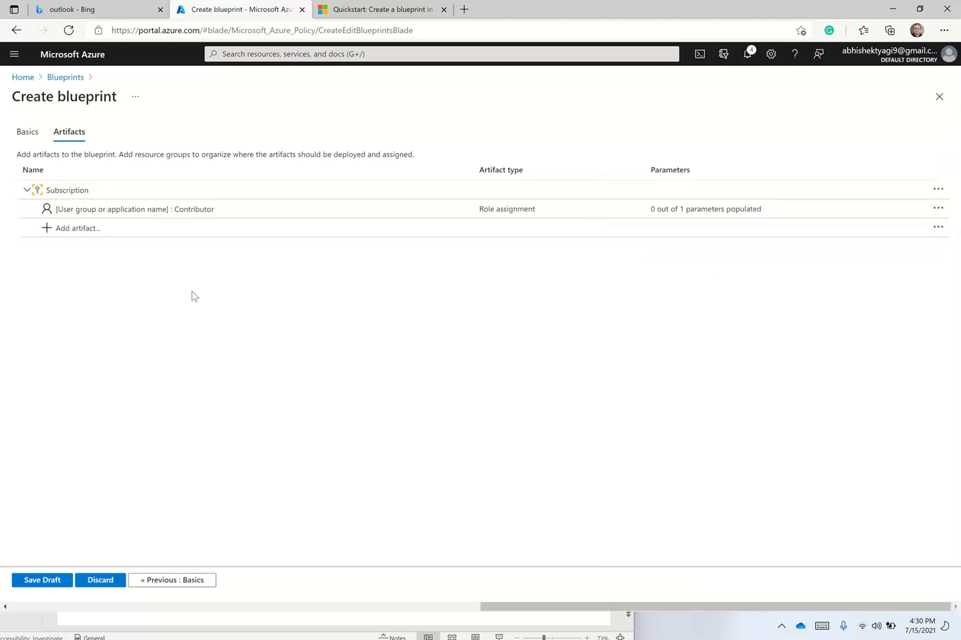
Add the 'Append a tag and its value to resources' policy assignment, found by searching 'tag'.
click(85, 230)
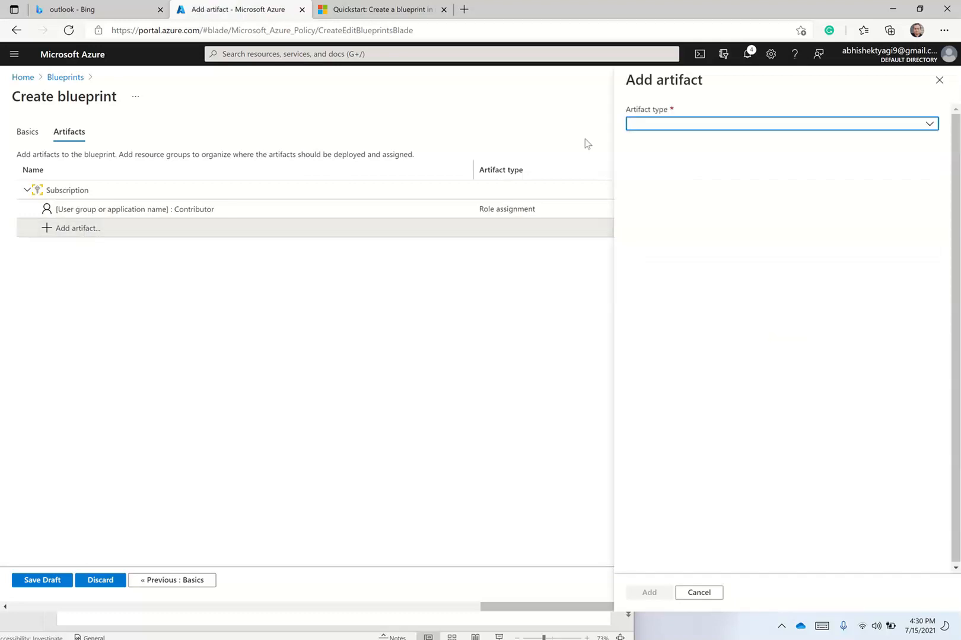
click(670, 126)
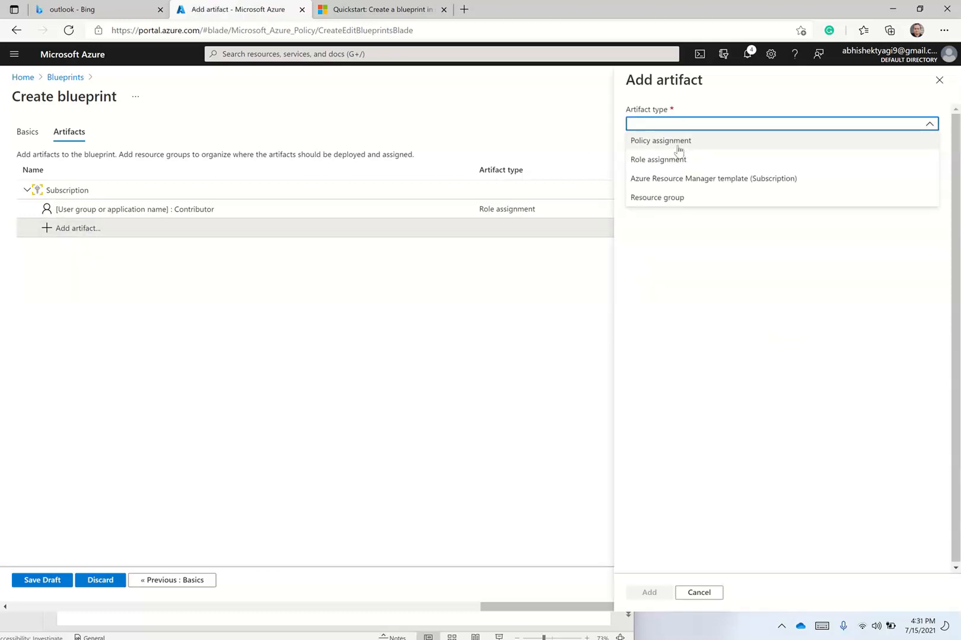
click(677, 144)
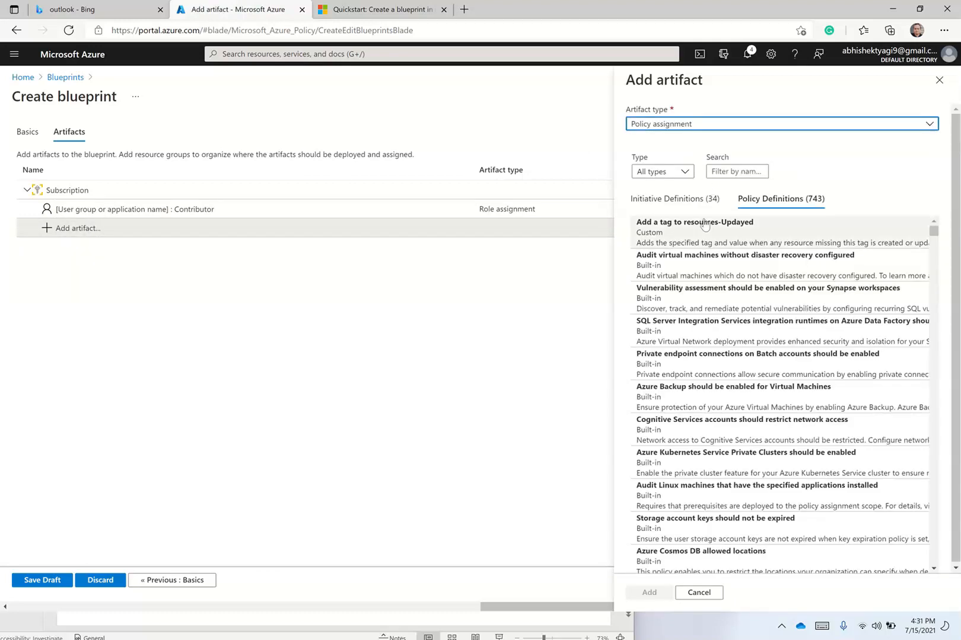
click(722, 124)
click(722, 123)
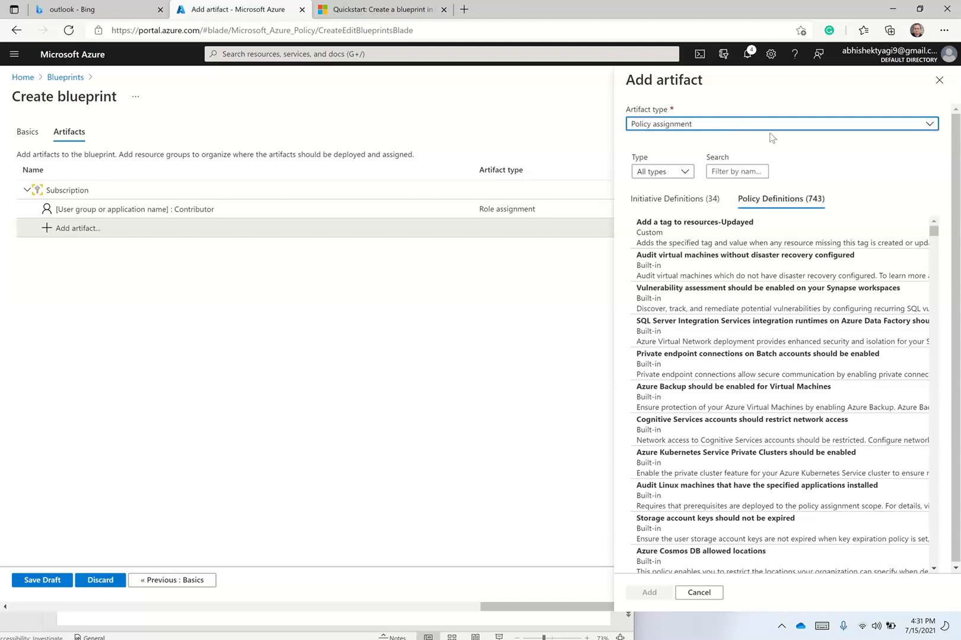
click(742, 171)
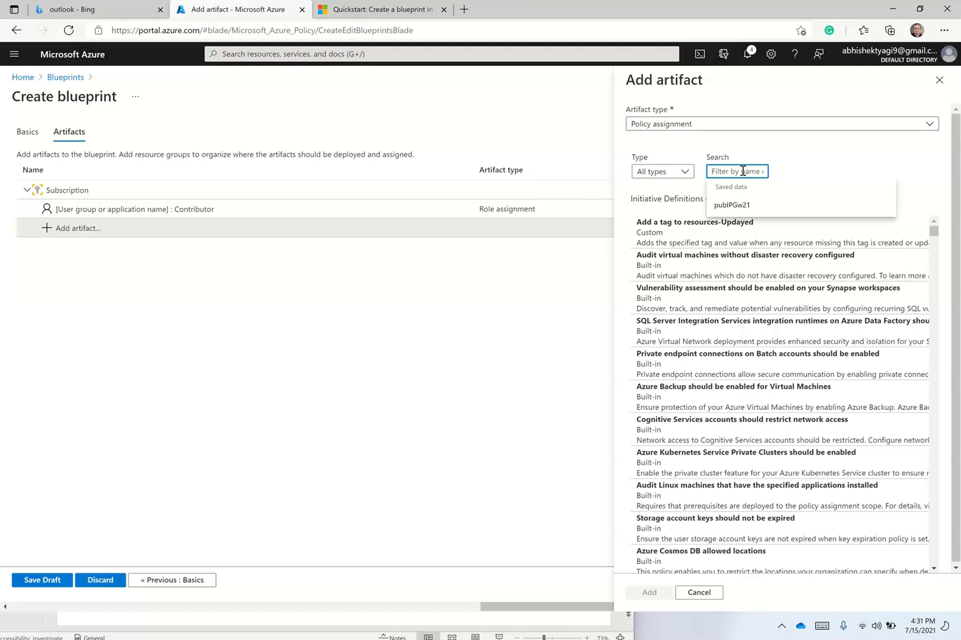
text(tag)
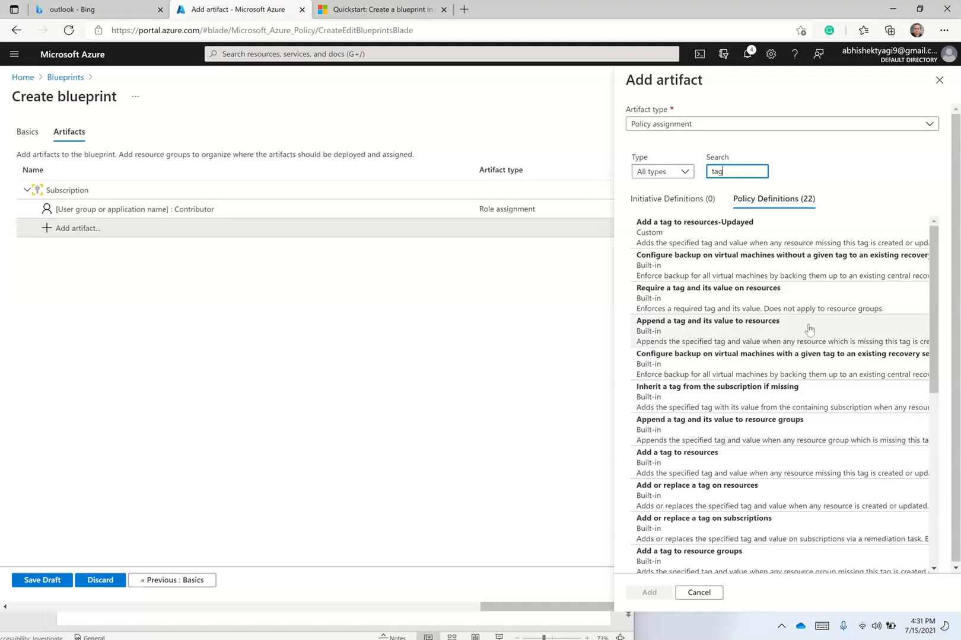
click(661, 332)
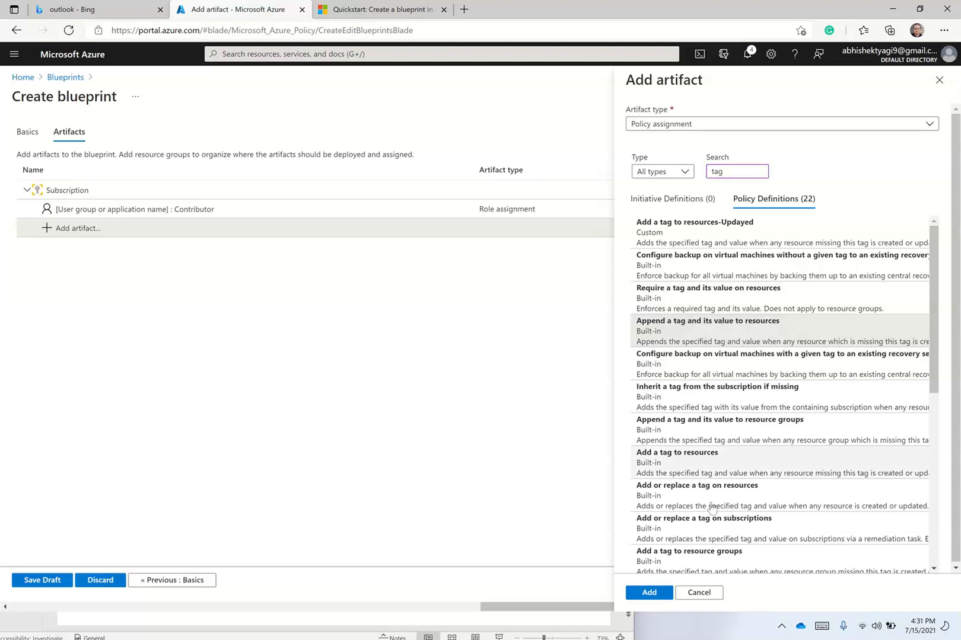
click(648, 592)
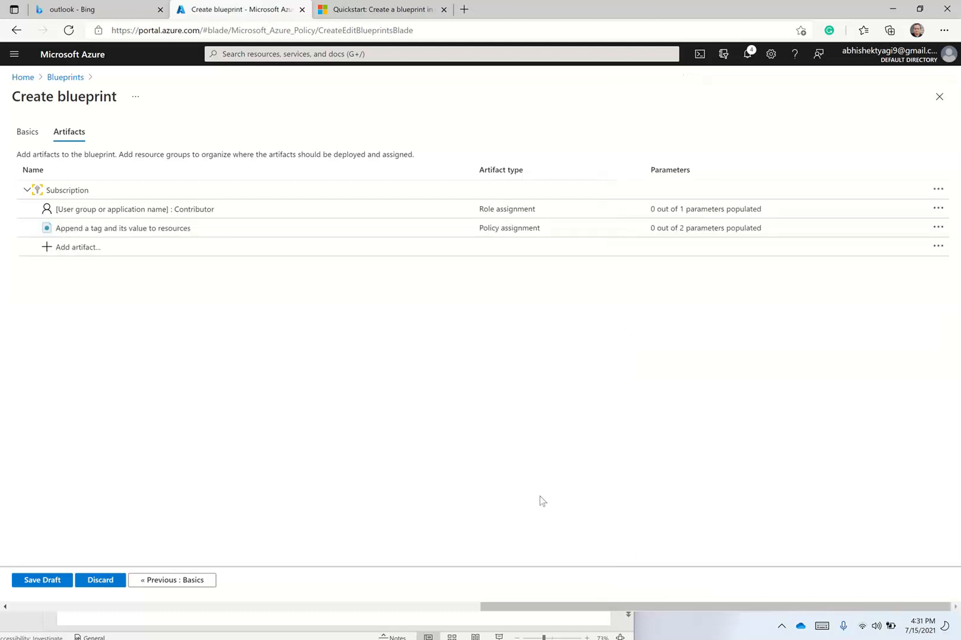
Set the tag policy's Tag Name parameter to costcenter and save it.
click(190, 231)
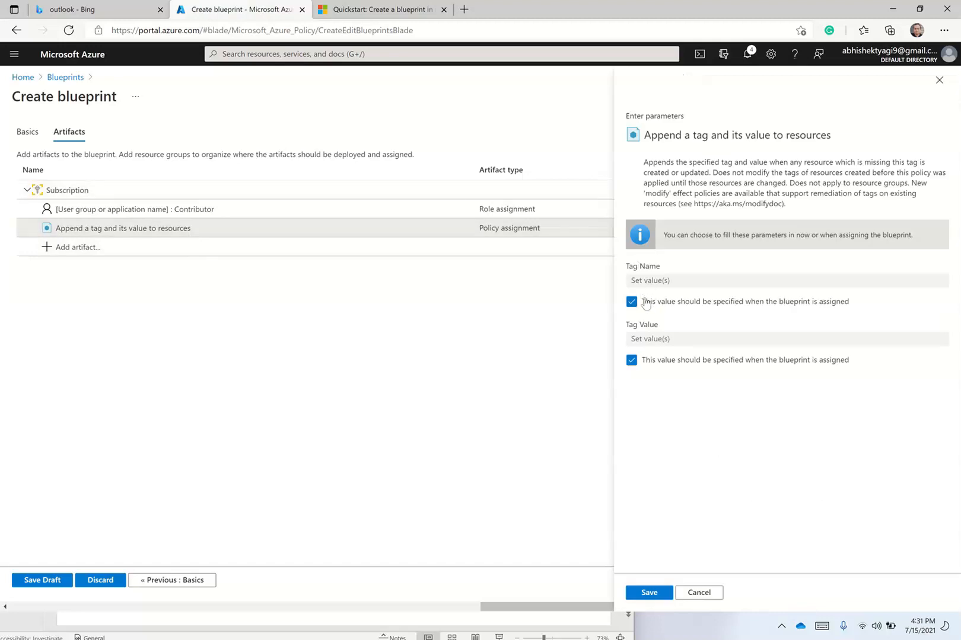
click(632, 301)
click(655, 278)
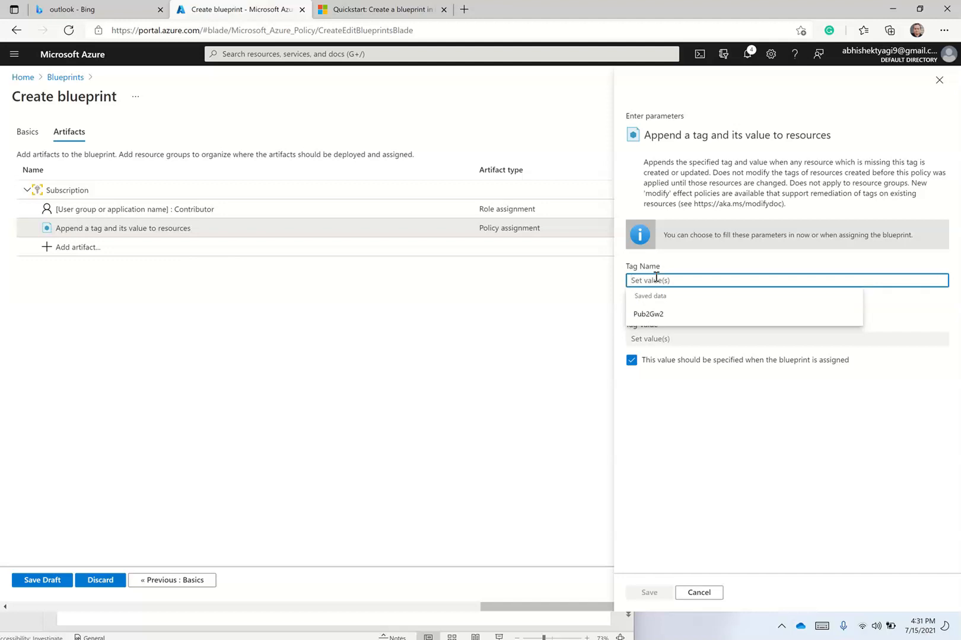
text(costcenter)
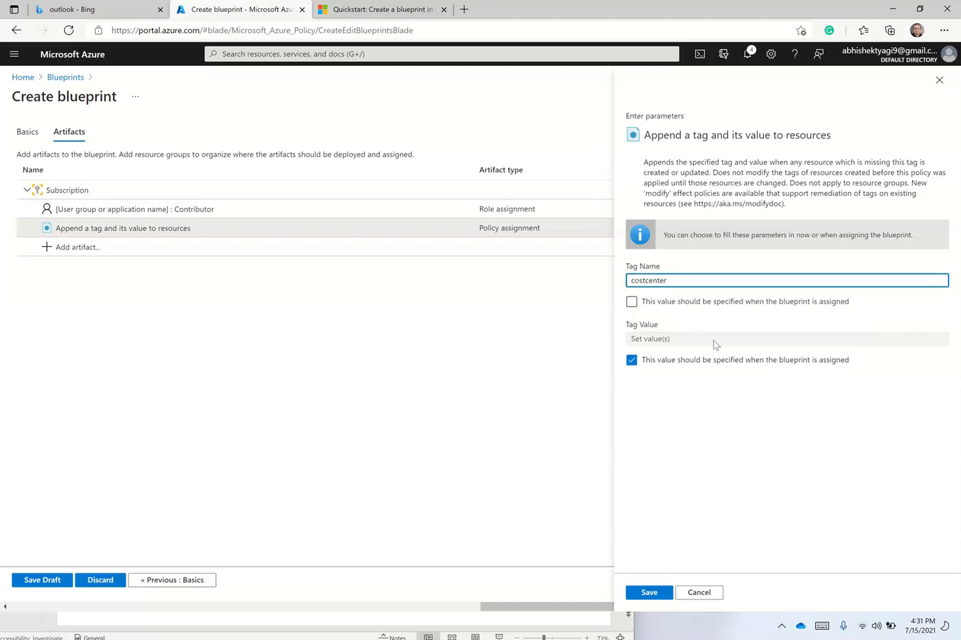
click(652, 592)
Begin a subscription-level ARM template artifact, then discard it.
click(80, 247)
click(662, 125)
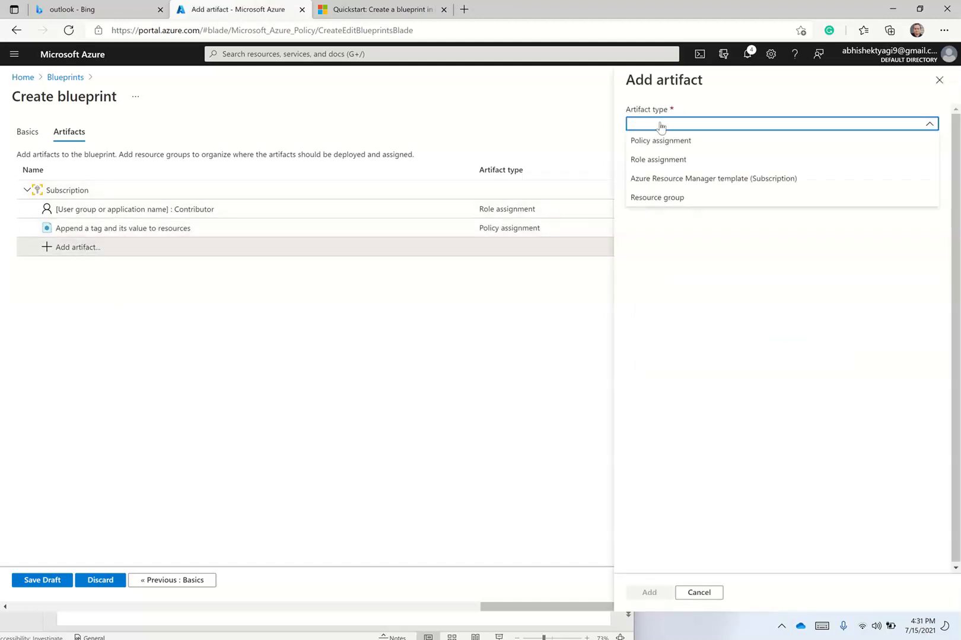
click(660, 180)
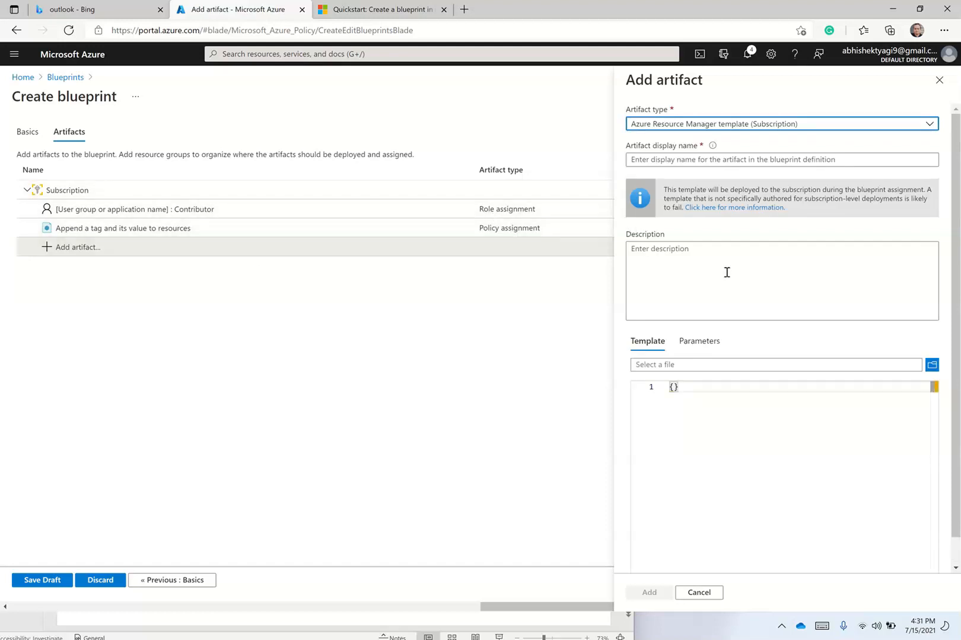
click(939, 79)
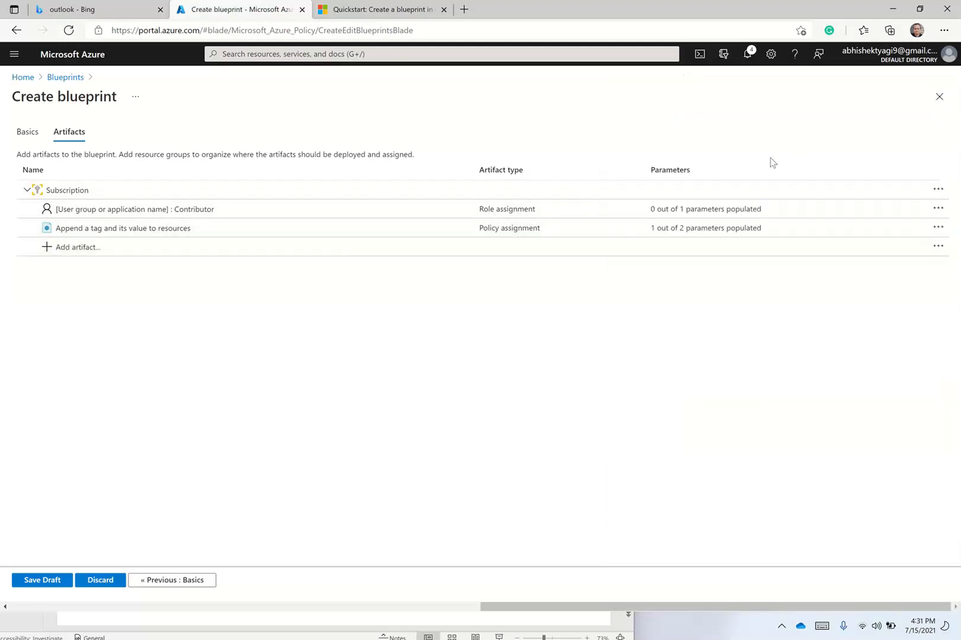
Add a resource group artifact with display name ResourceGroup-Apps.
click(70, 248)
click(651, 126)
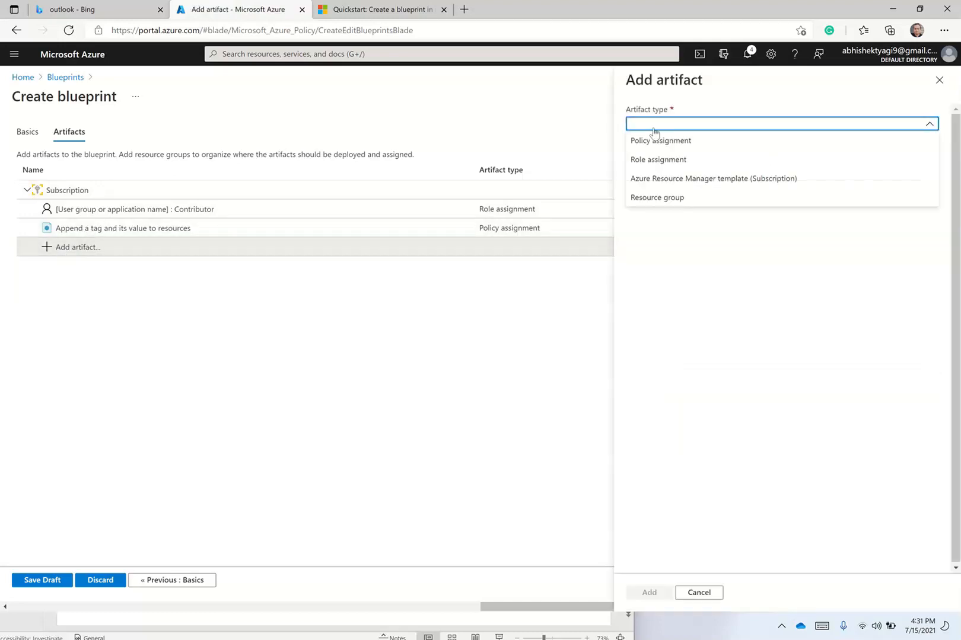
click(663, 197)
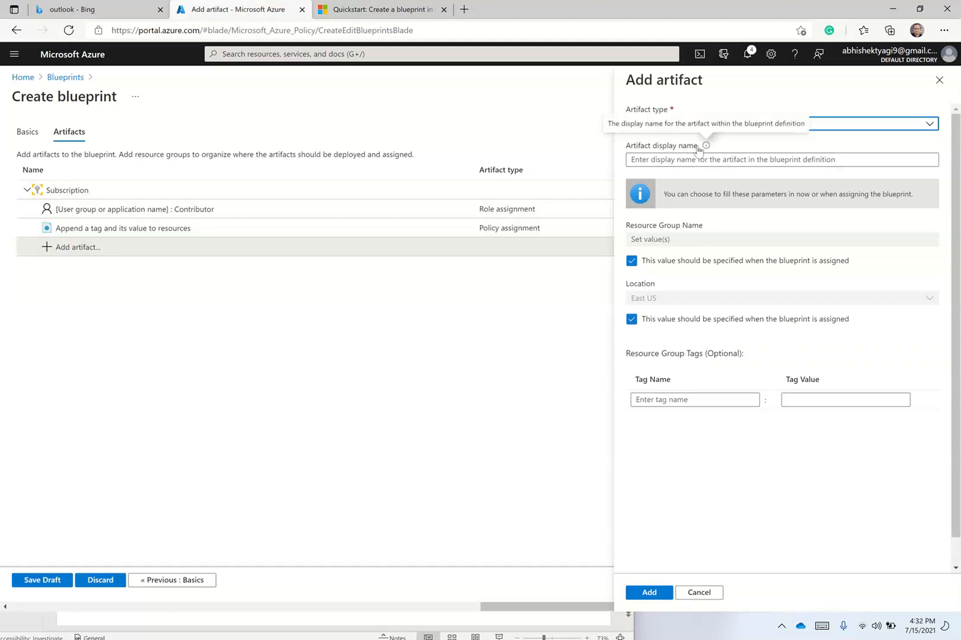
click(689, 161)
text(ResourceGroupApp)
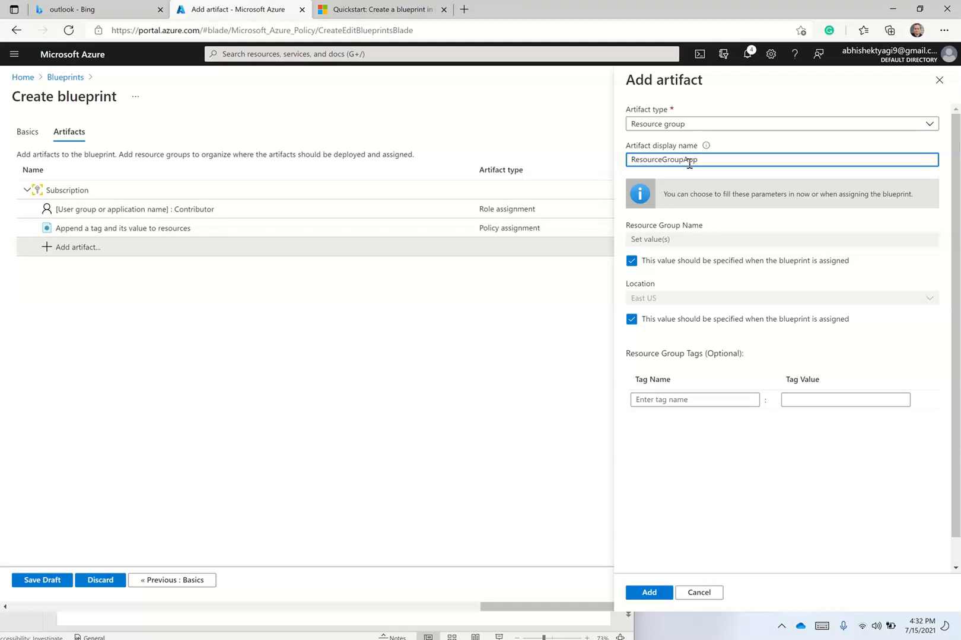
text(-)
Set the resource group name to eastus-apps-rg and add the artifact.
click(632, 262)
click(668, 238)
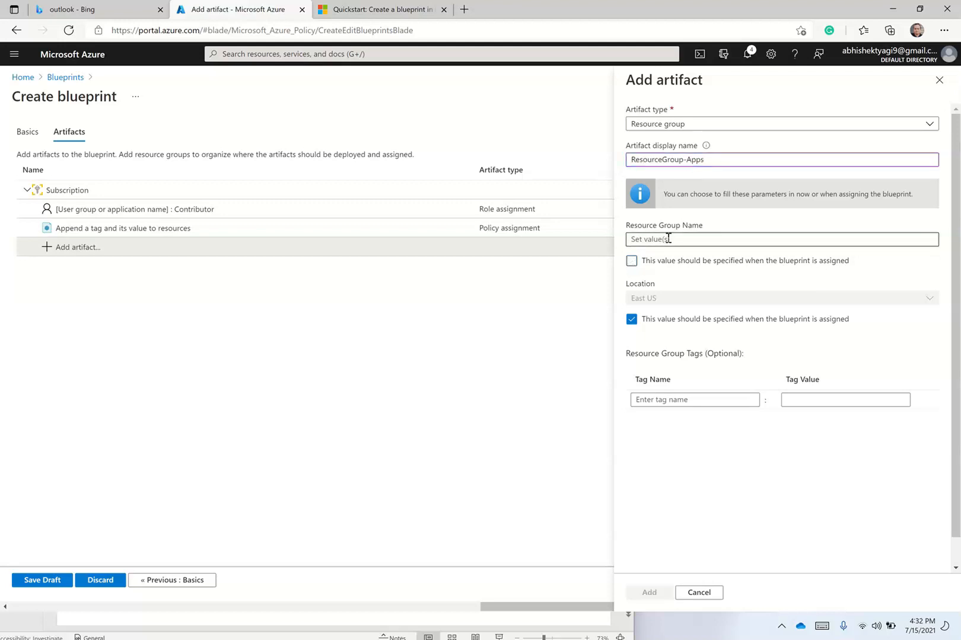
text(r)
key(BackSpace)
text(apps-rg)
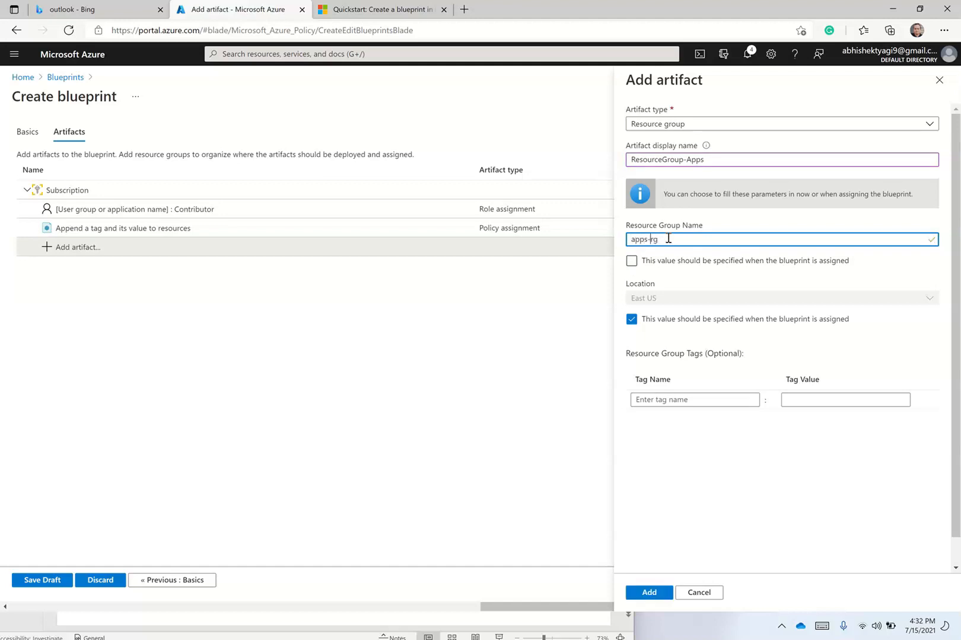
text(eastus-)
click(658, 593)
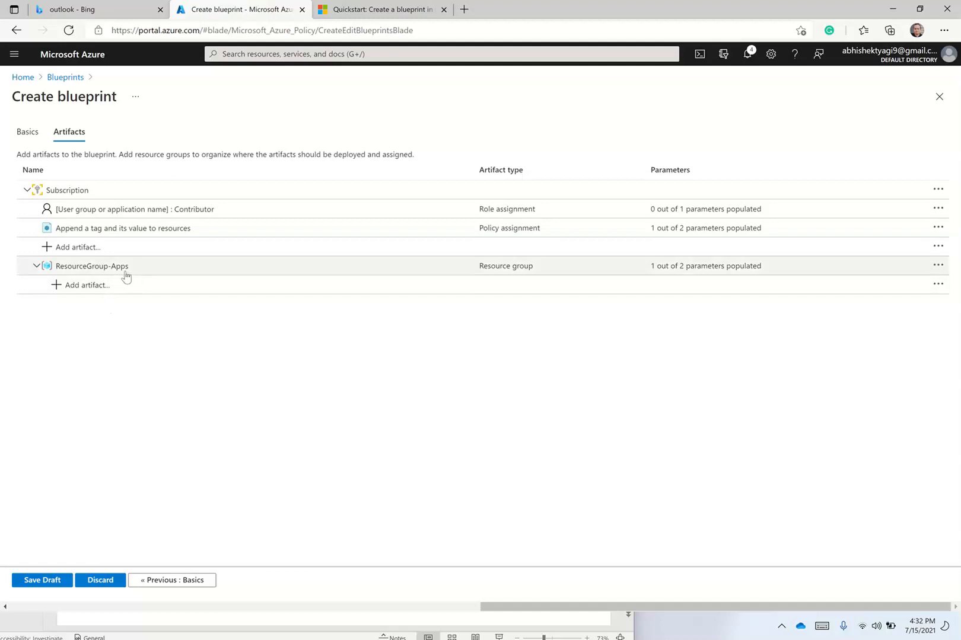
Start an ARM template artifact in ResourceGroup-Apps named 'Creating a storage account'.
click(98, 286)
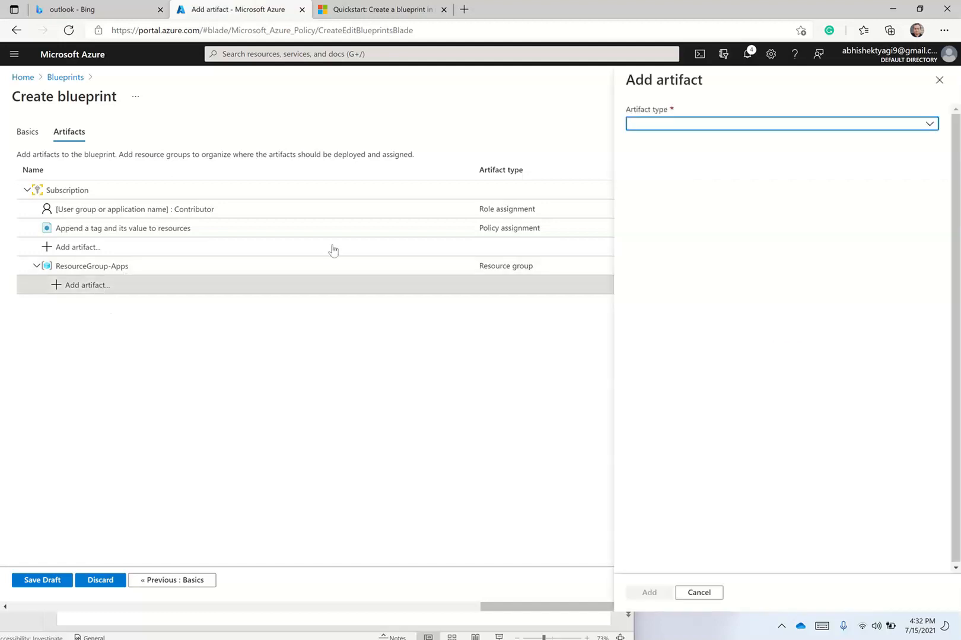
click(691, 126)
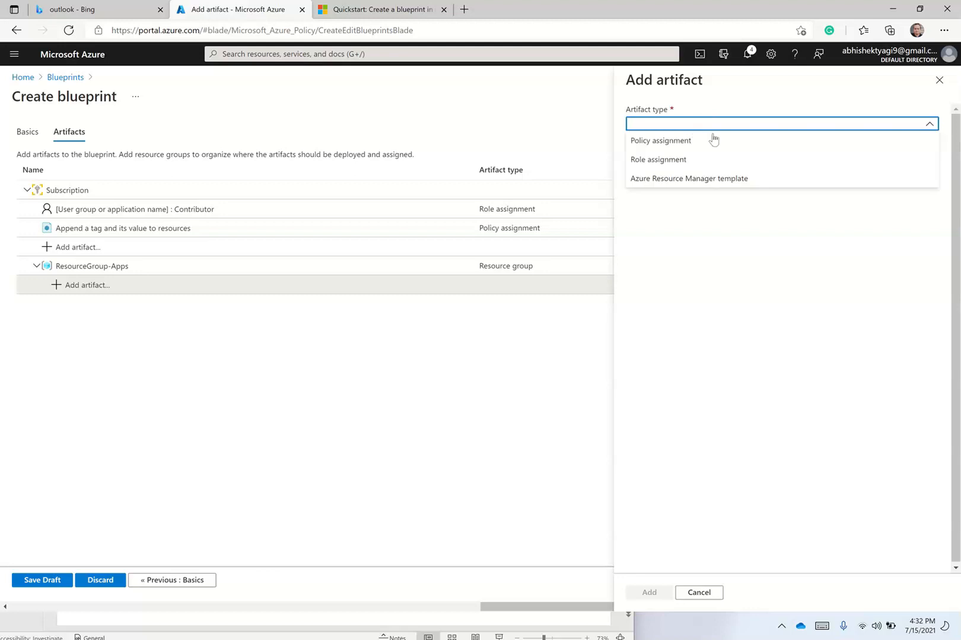
click(683, 178)
click(680, 211)
click(680, 159)
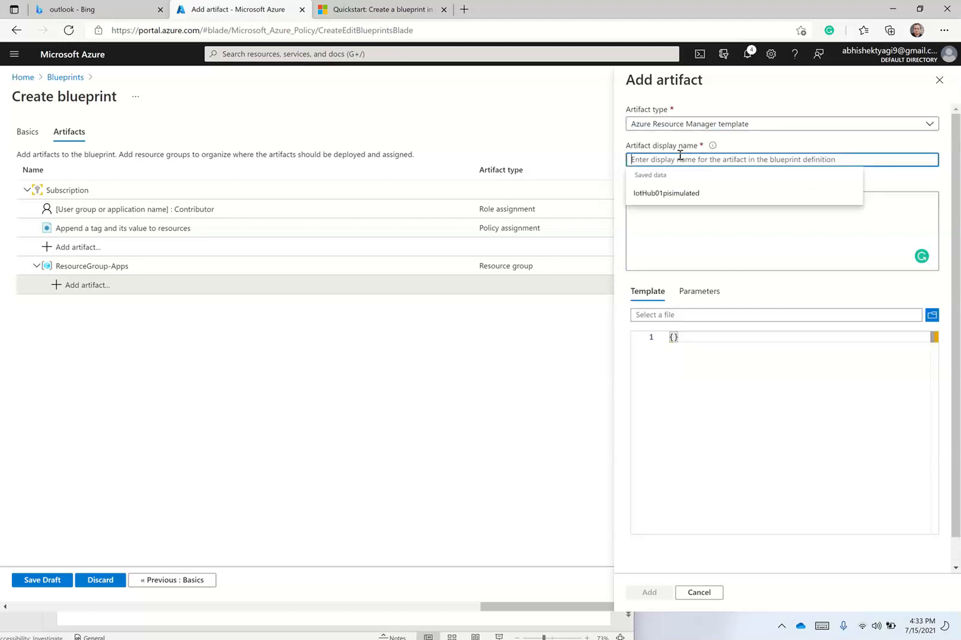
text(Creating a storage account)
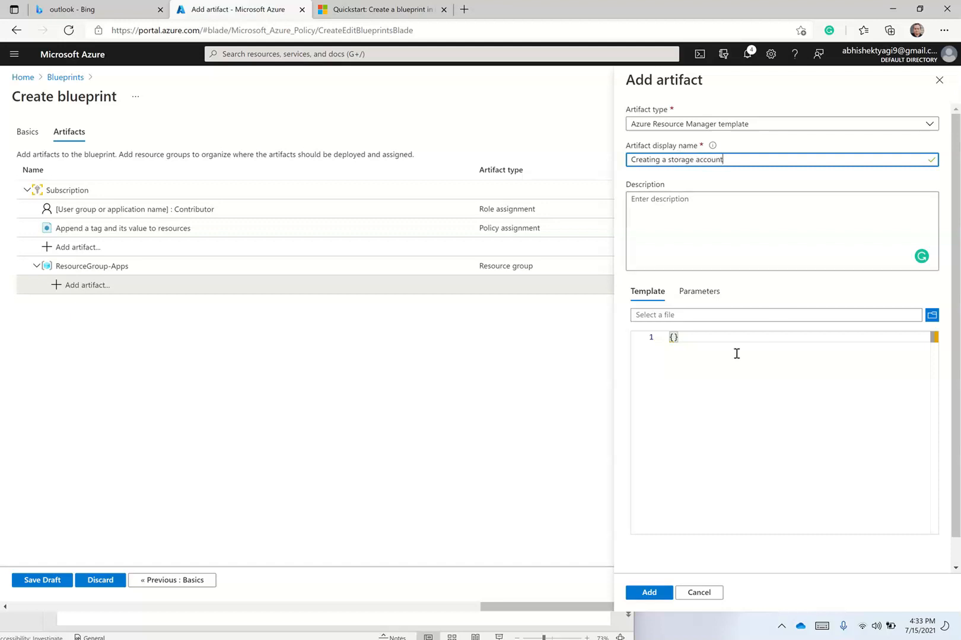
Clear the template editor after an abandoned file browse and a wrong paste.
click(698, 344)
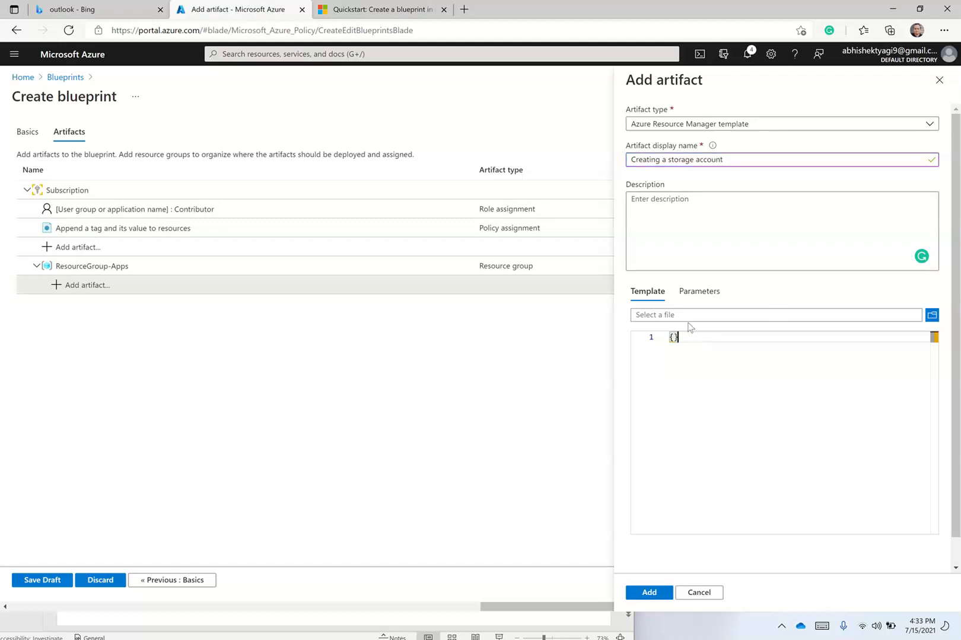
click(932, 316)
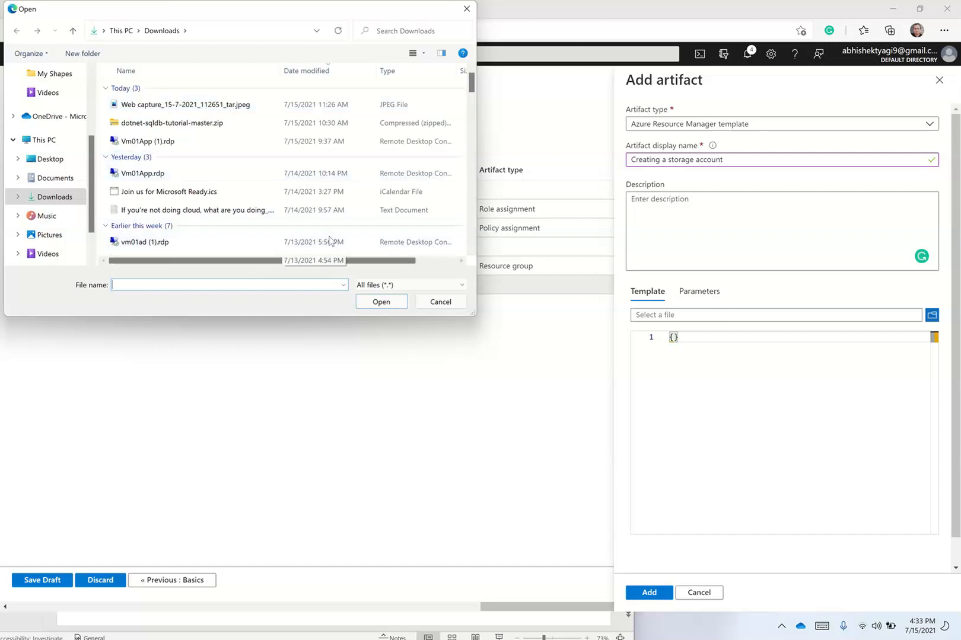
click(440, 302)
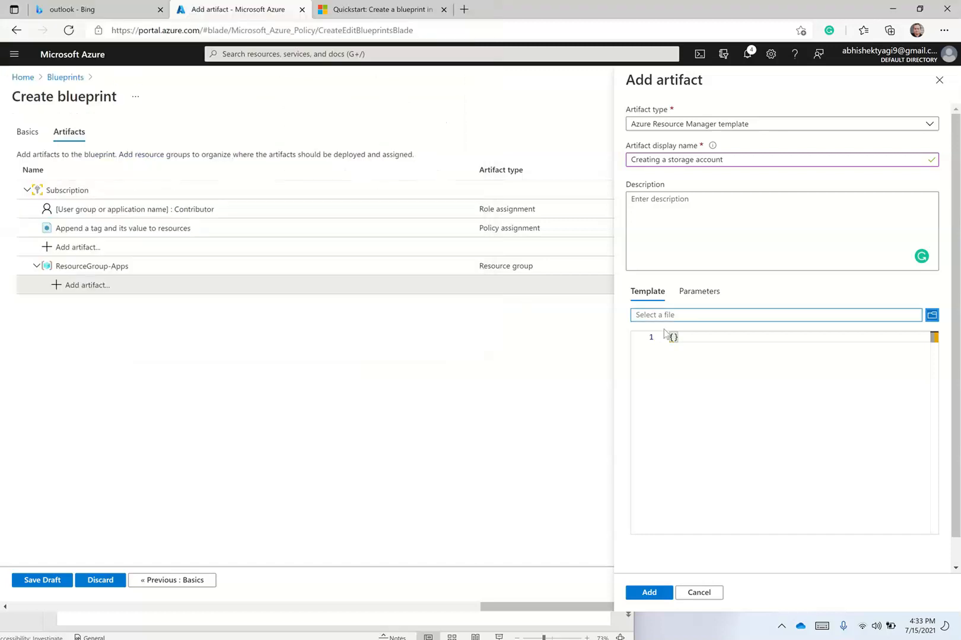
click(702, 345)
key(BackSpace)
key(BackSpace)
text(c099e0cc-cb76-4a1c-9ec2-1a0156406e6c)
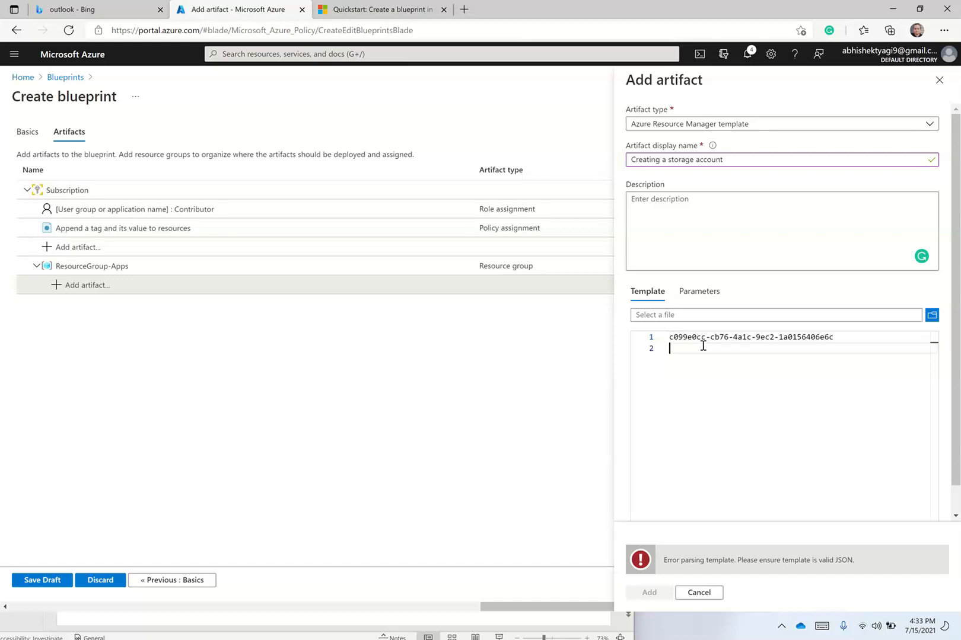
key(ctrl+a)
key(BackSpace)
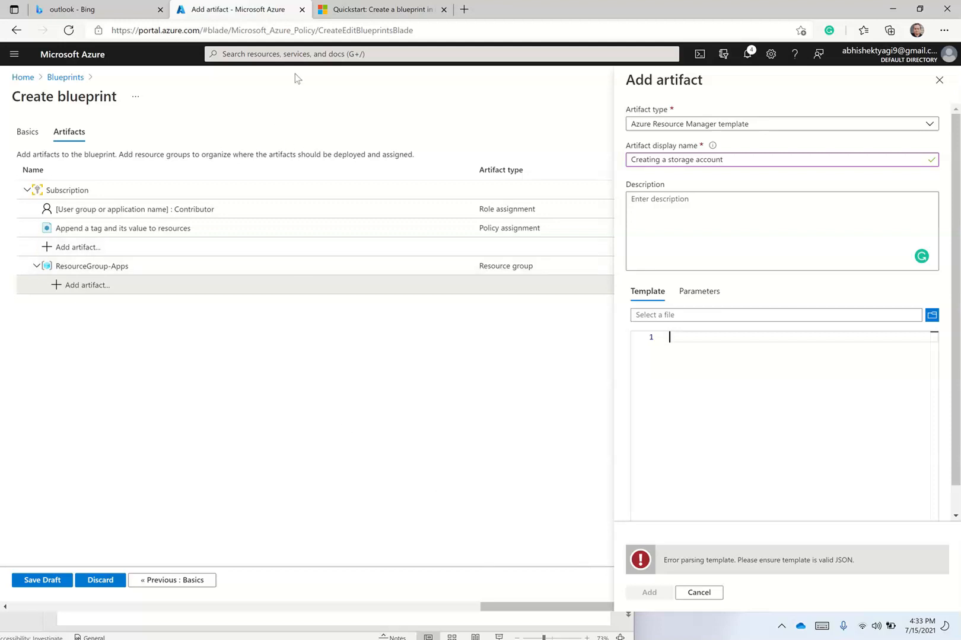
Paste the storage account JSON template, add the artifact, and save the blueprint draft.
mouse_move(453, 68)
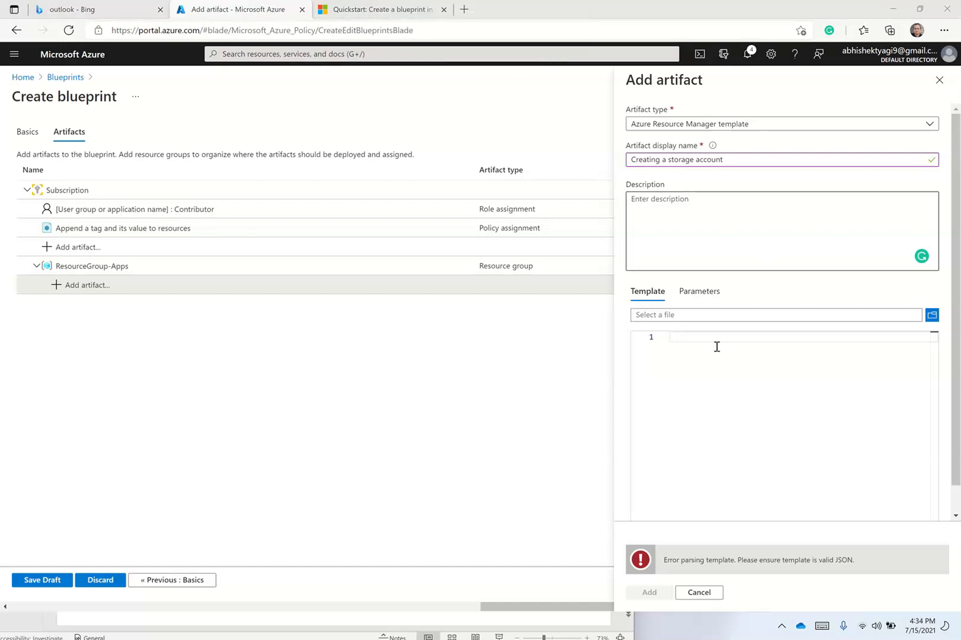
click(694, 338)
key(ctrl+v)
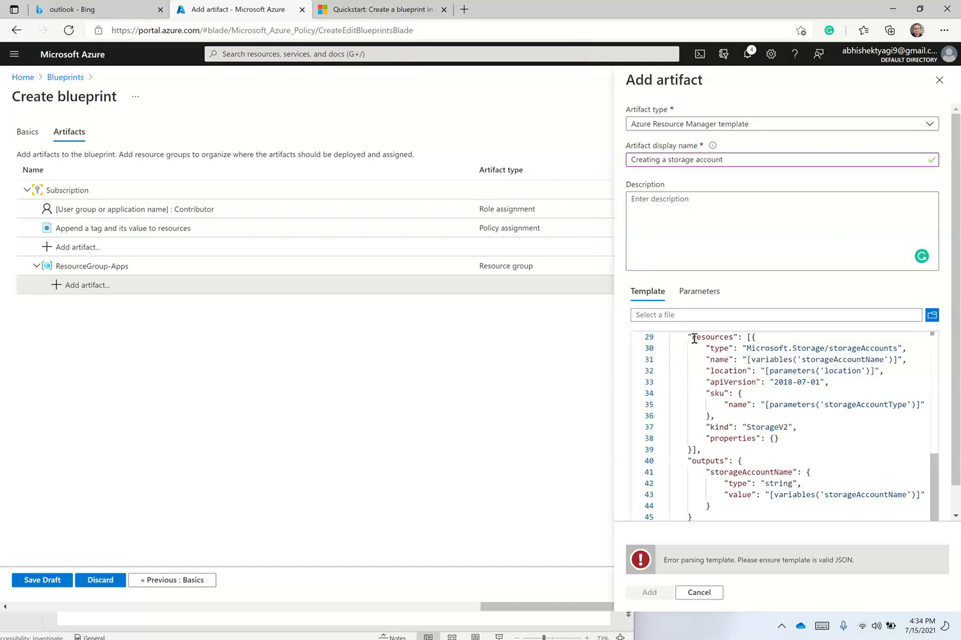
click(698, 293)
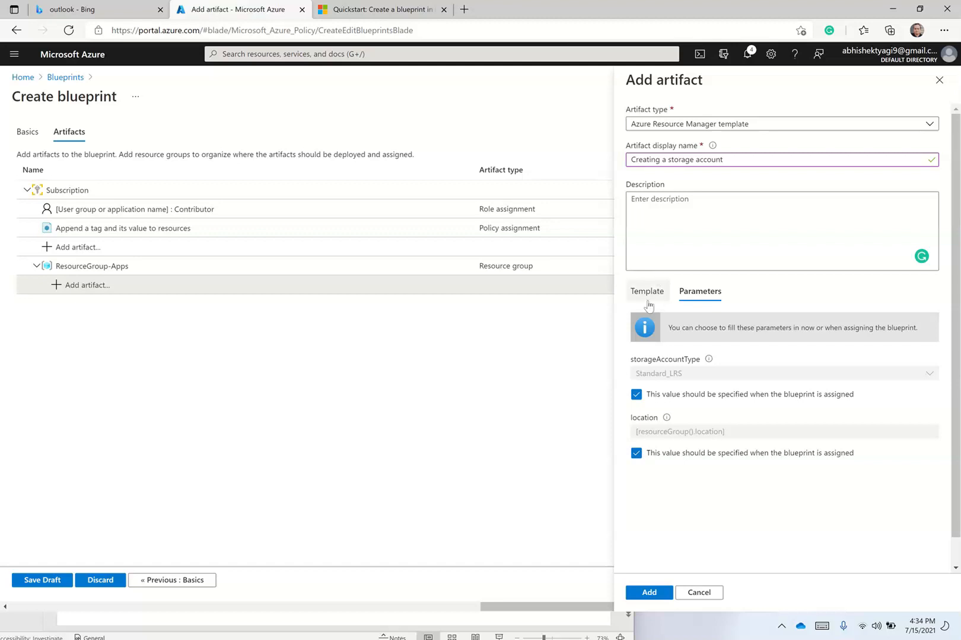
click(653, 596)
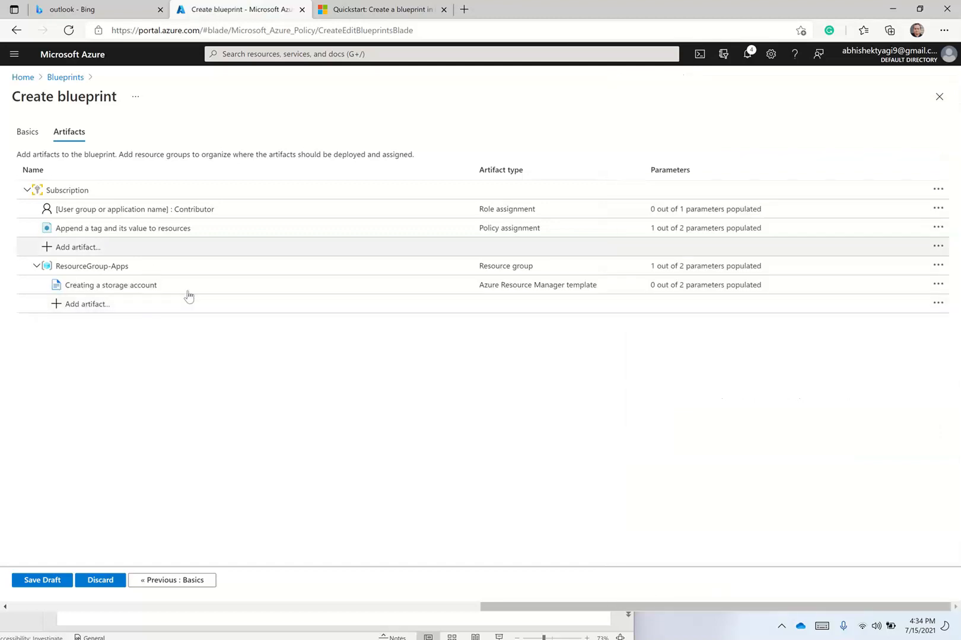
click(53, 581)
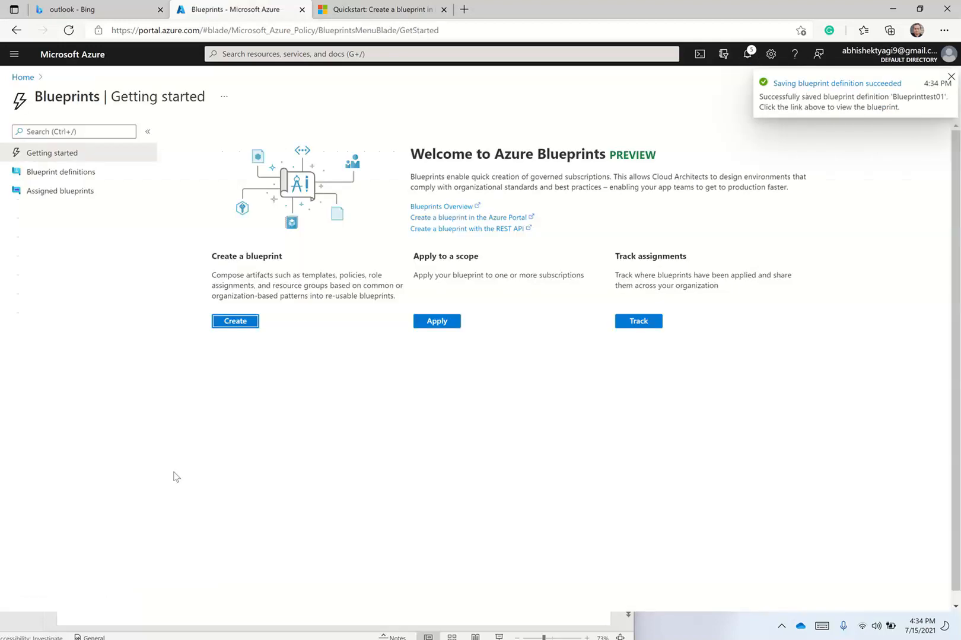
Open Blueprinttest01 from the definitions list and publish it as v1, noting 'Adding artifacts first time'.
click(80, 174)
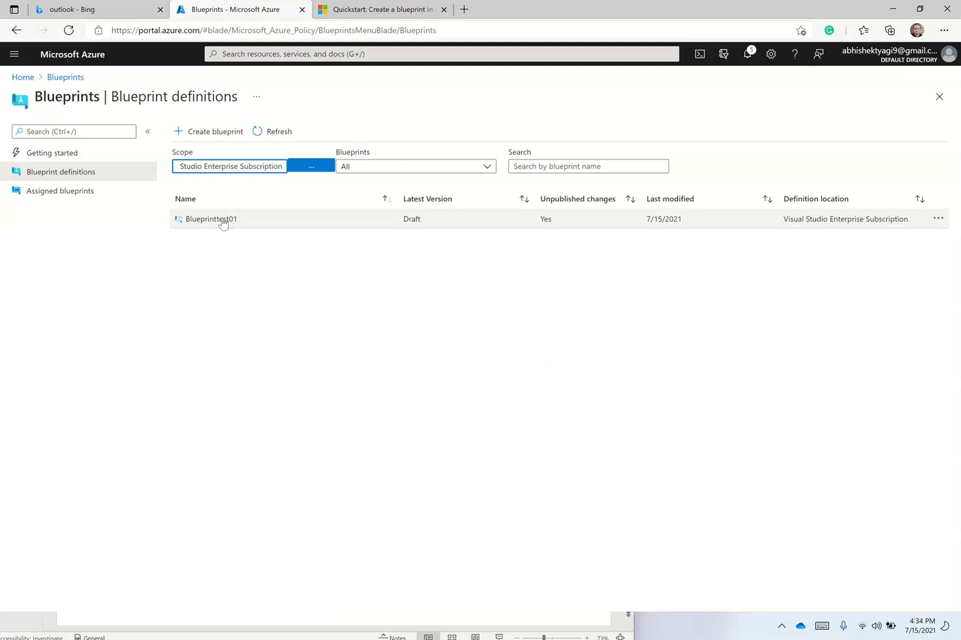
click(223, 221)
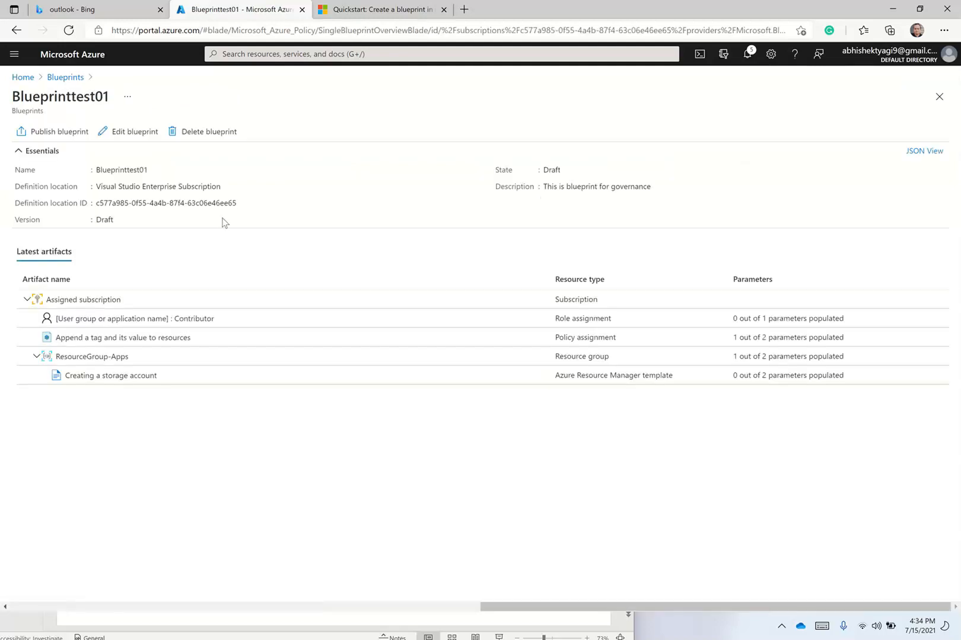
click(63, 137)
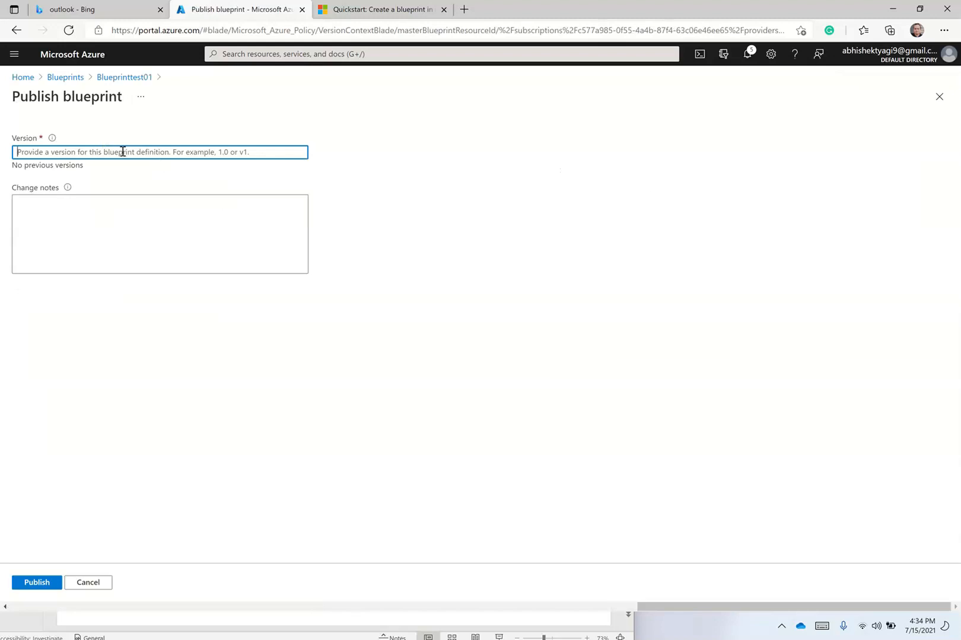
text(1)
key(BackSpace)
text(v1)
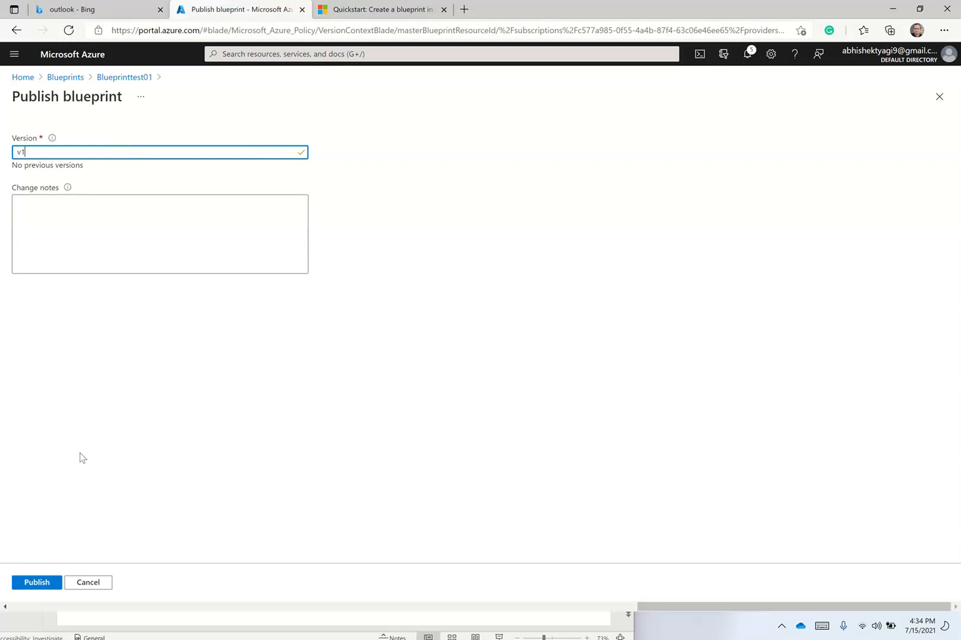
click(95, 257)
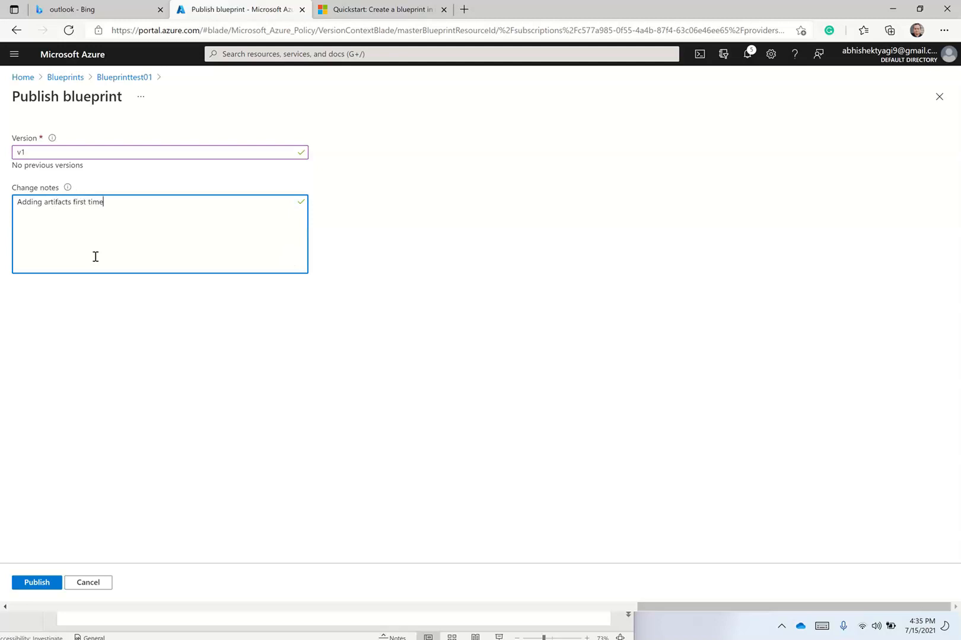
click(37, 583)
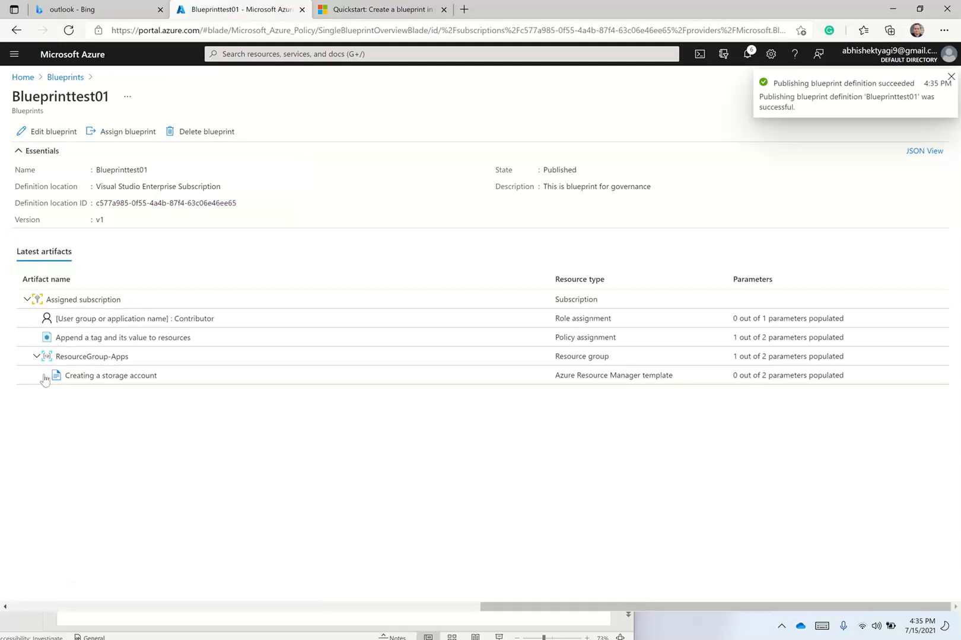
Start assigning the blueprint with location East US and blueprint version v1.
click(132, 134)
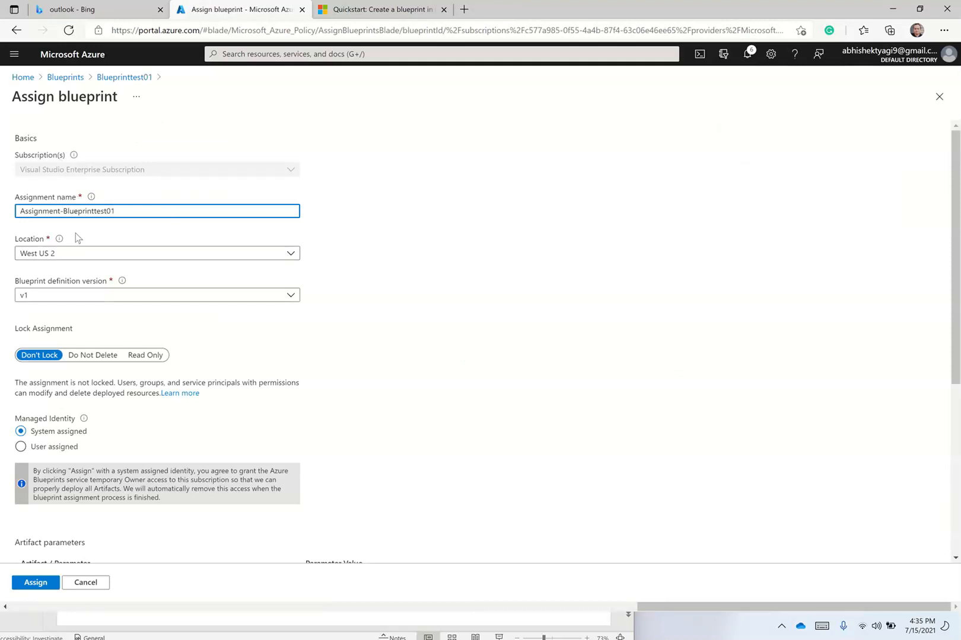
click(69, 253)
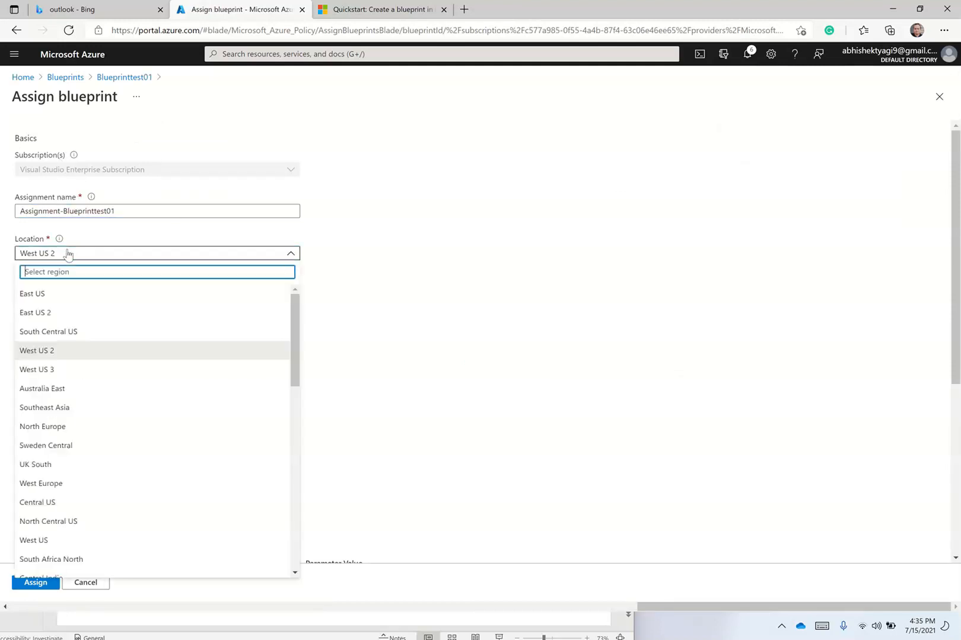
click(69, 294)
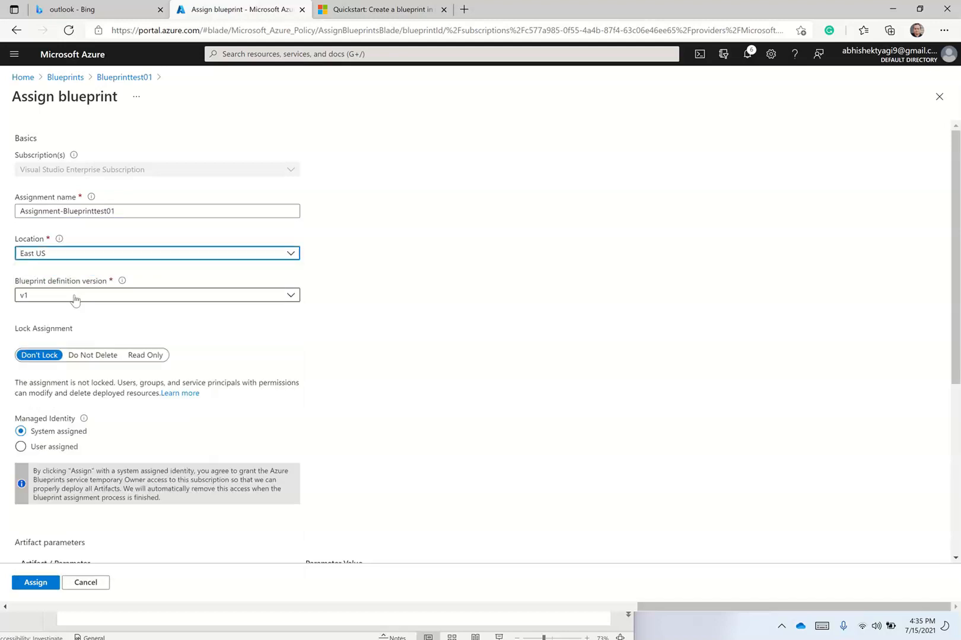
click(74, 299)
click(75, 298)
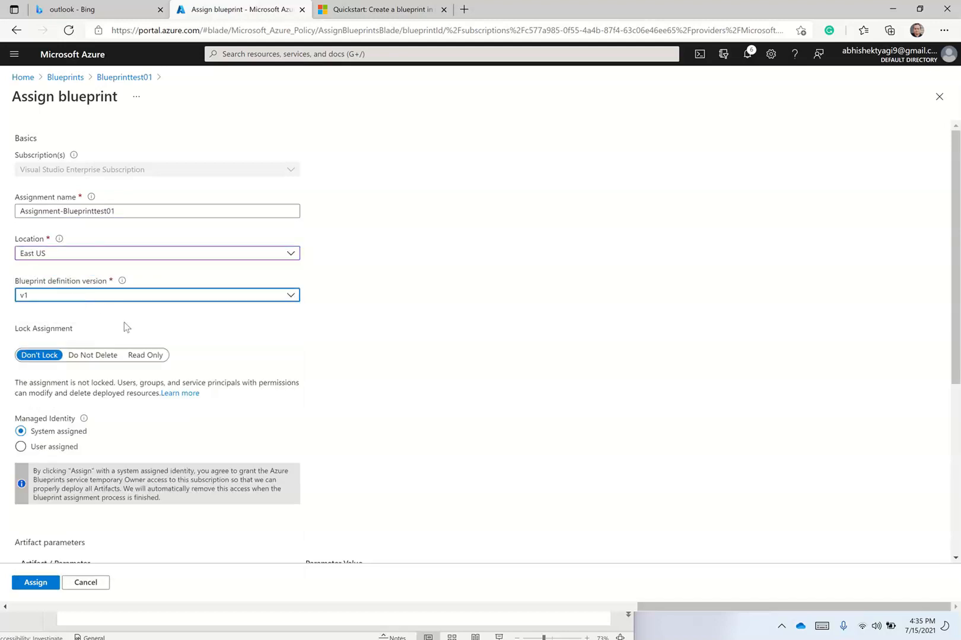
Keep the assignment at Don't Lock with a system-assigned managed identity.
click(109, 359)
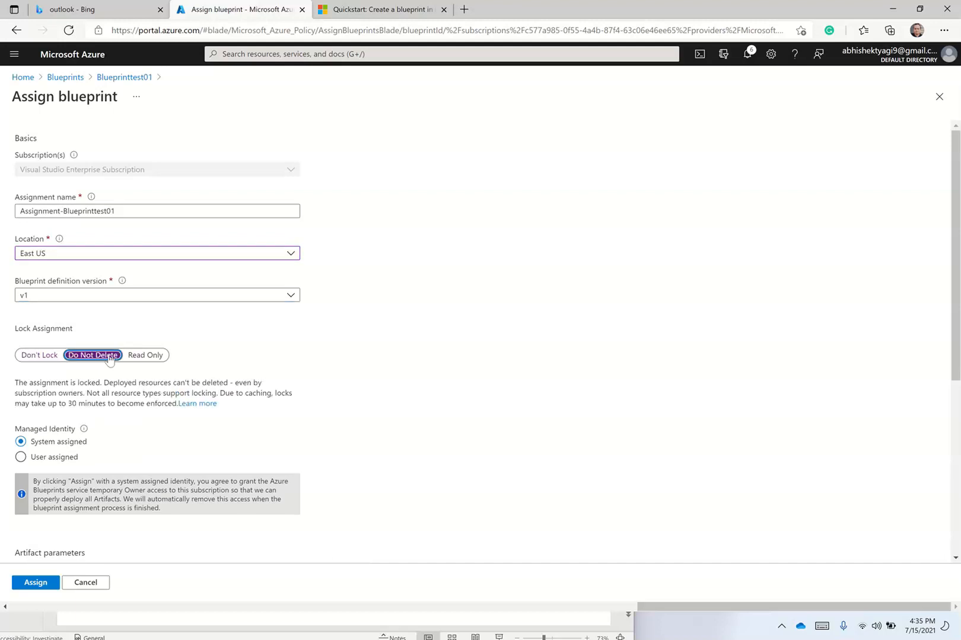
click(40, 356)
click(133, 357)
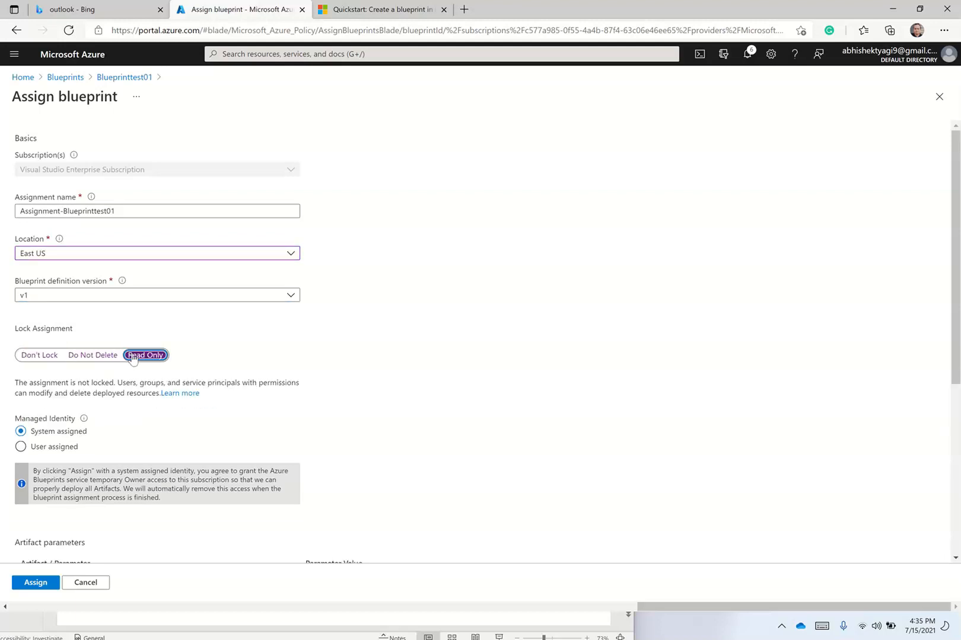
click(52, 356)
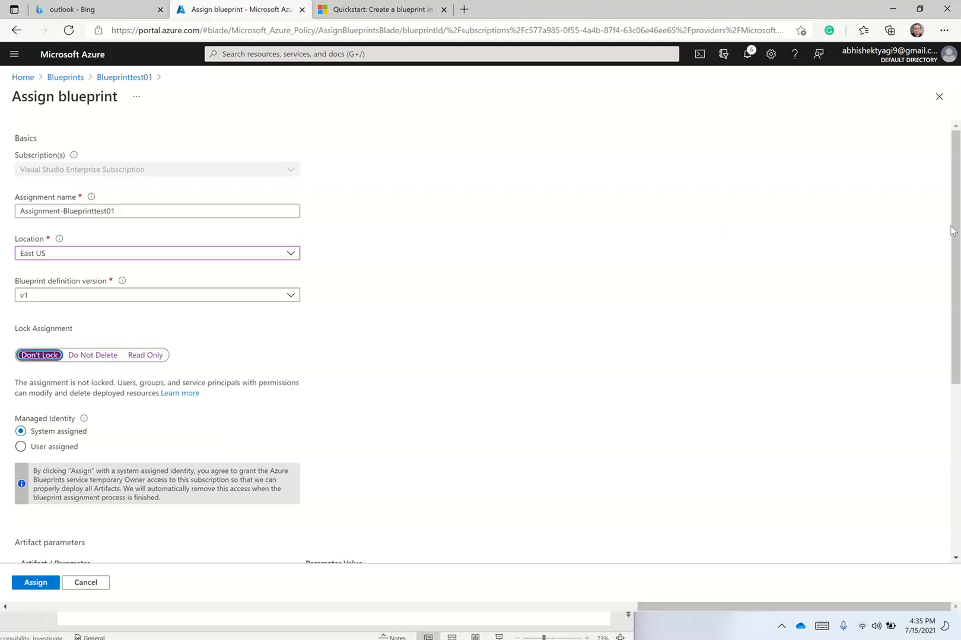
drag(954, 224, 955, 309)
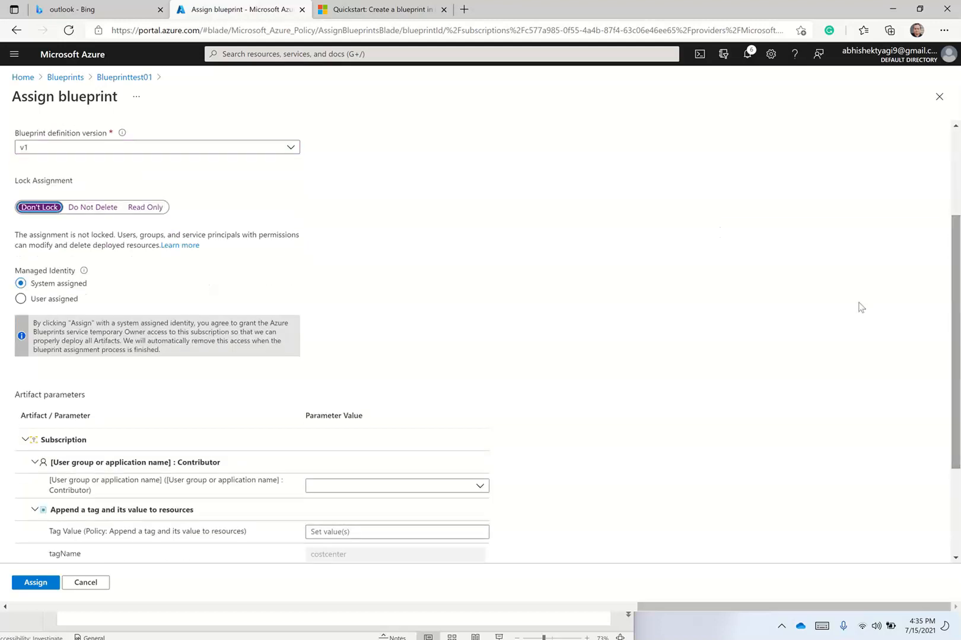
click(45, 302)
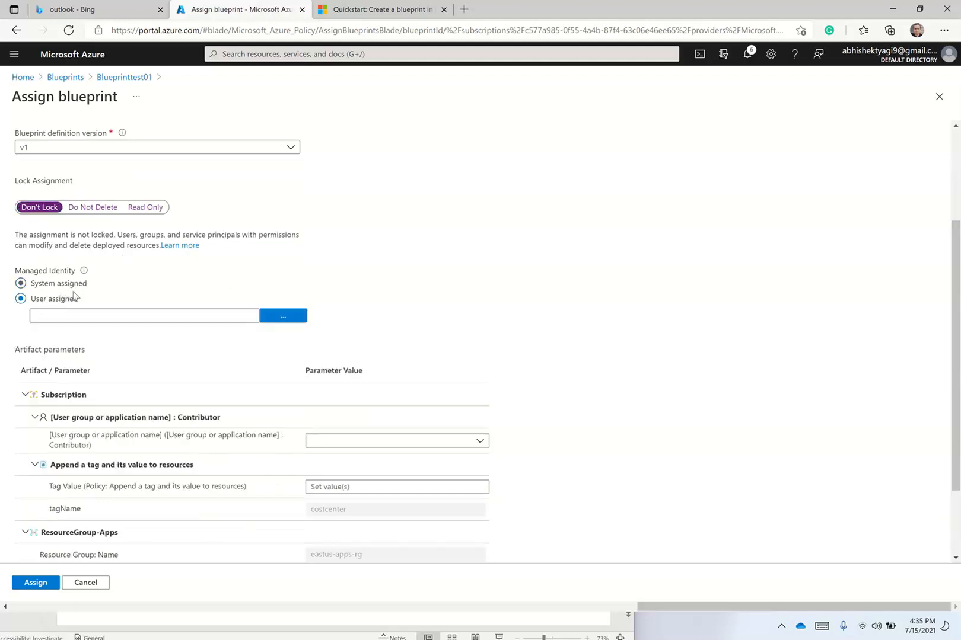
click(52, 286)
click(58, 300)
click(58, 287)
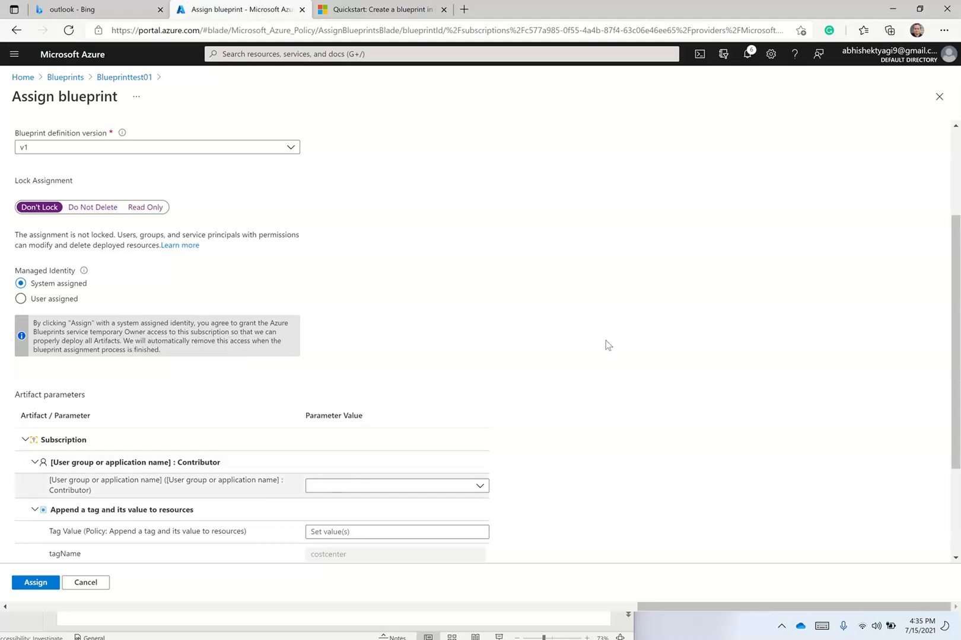
Search the directory for the user and select them as the Contributor role parameter.
click(336, 489)
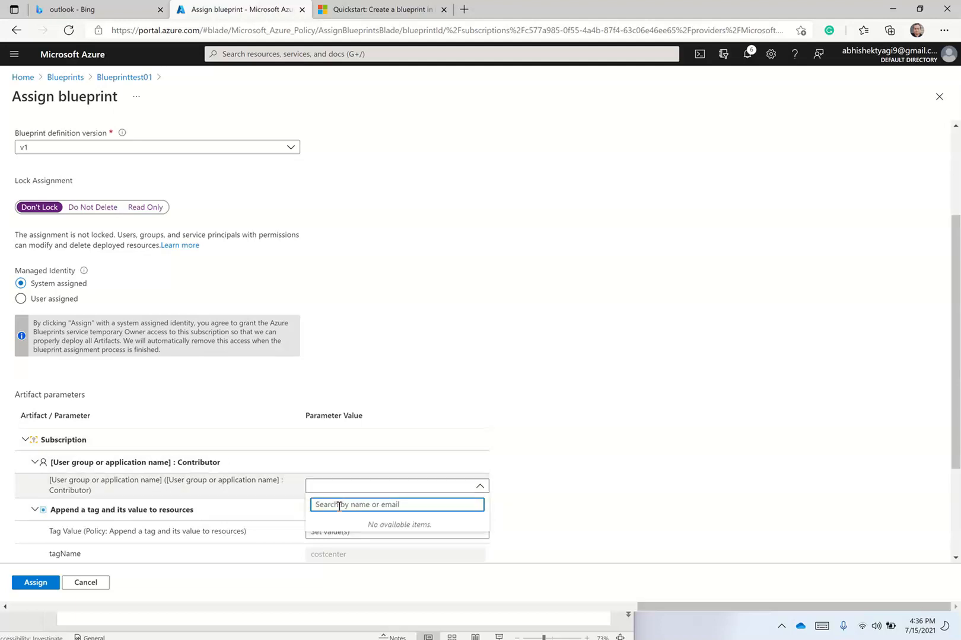
text(co)
key(BackSpace)
key(BackSpace)
text(a)
key(BackSpace)
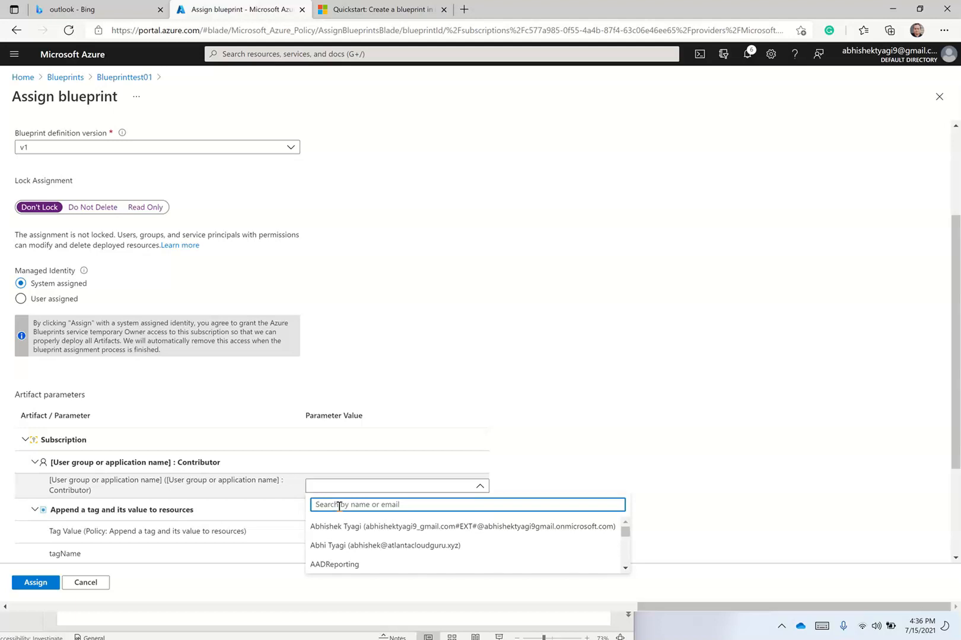
text(contri)
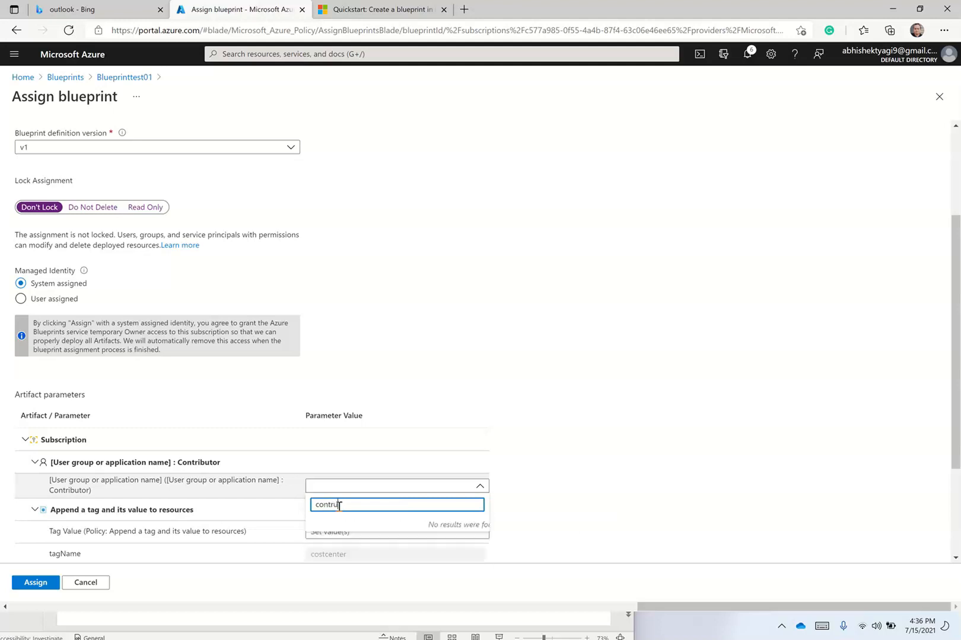
key(BackSpace)
key(BackSpace)
text(t)
key(BackSpace)
key(BackSpace)
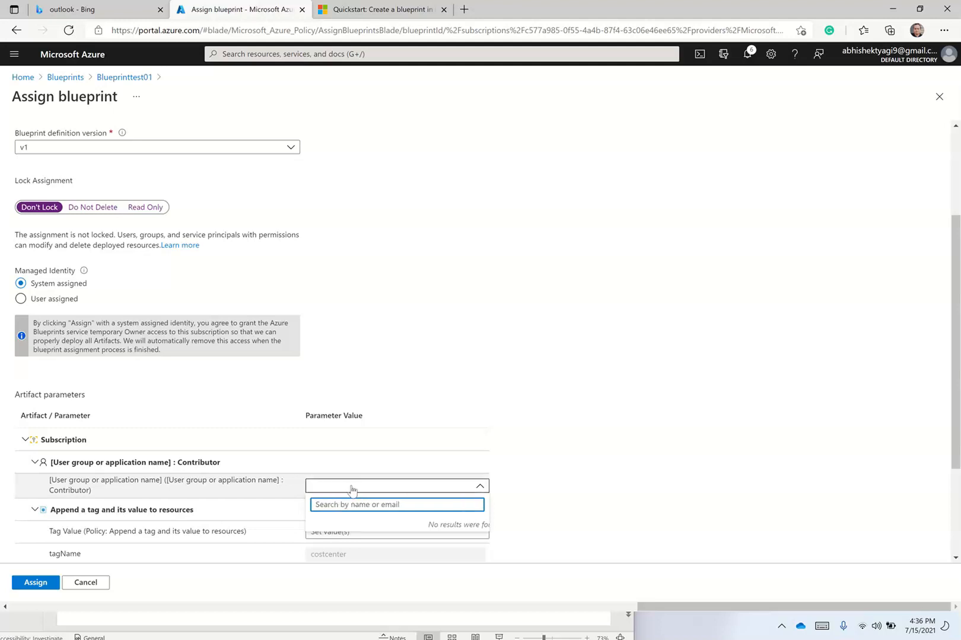
click(338, 491)
click(336, 488)
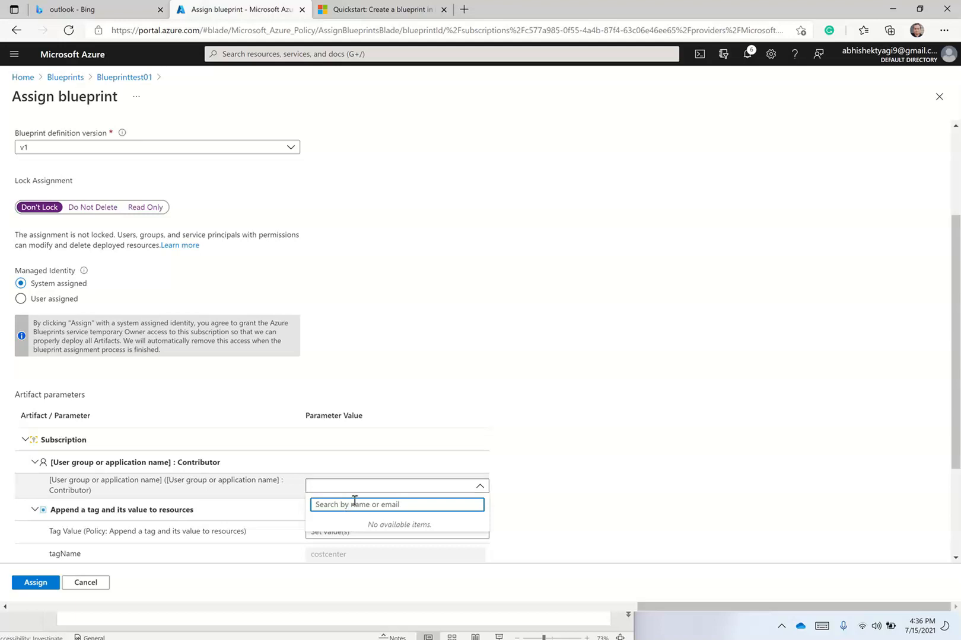
text(abhis)
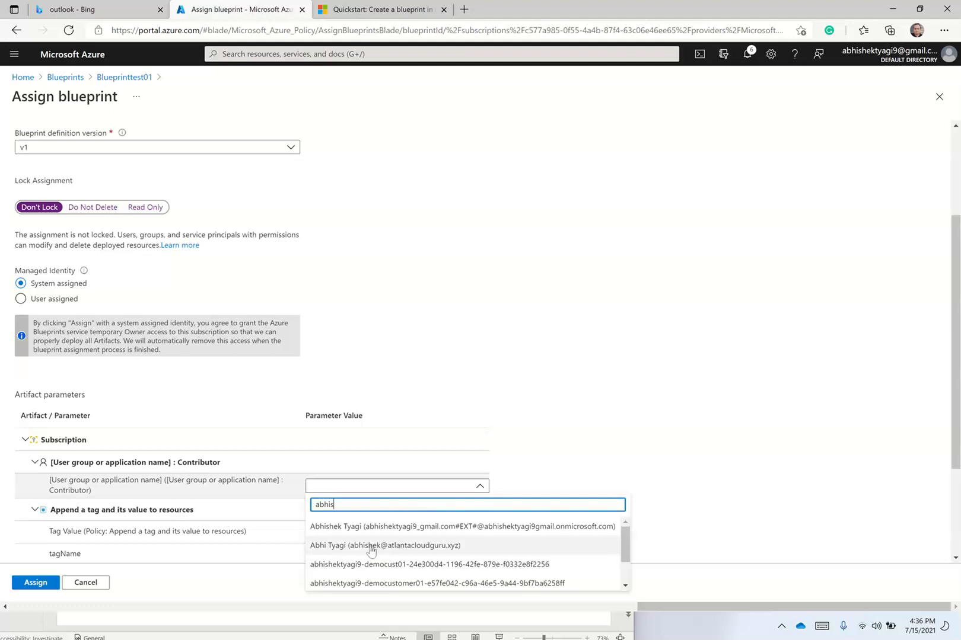
click(387, 545)
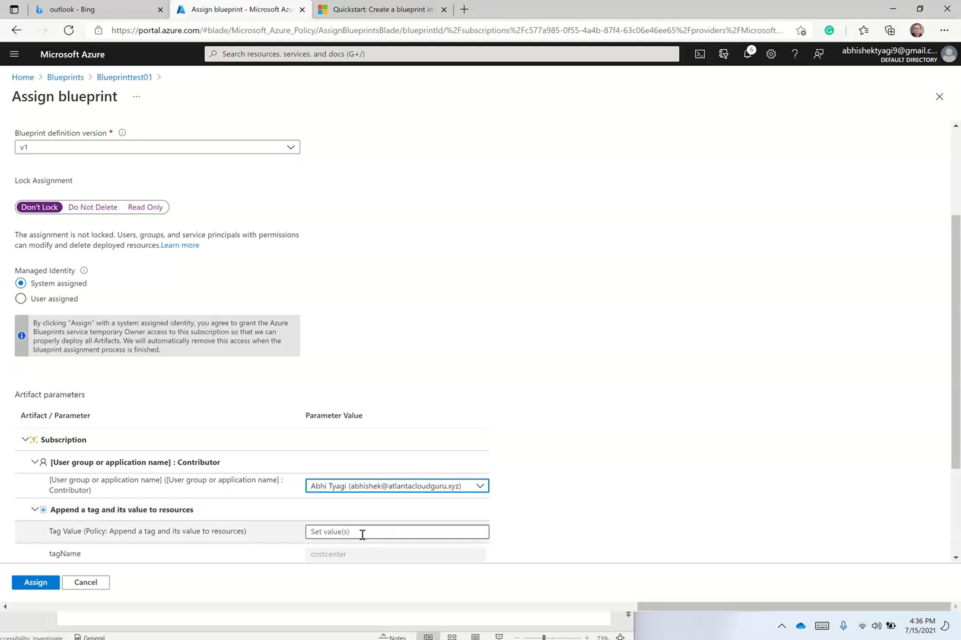
Enter tag value Finance, set resource group to East US, storage location eastus, and assign.
click(351, 533)
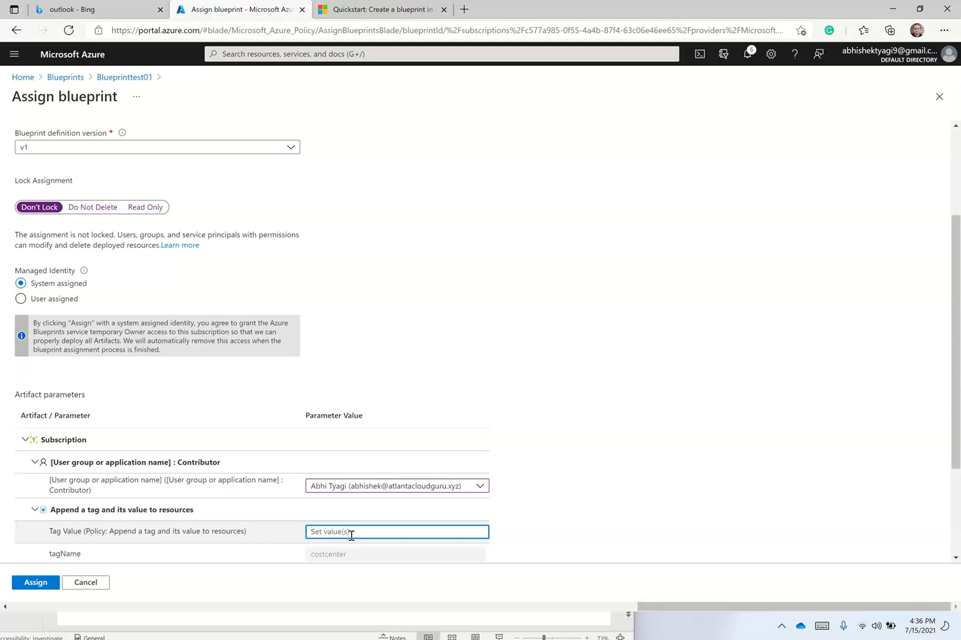
text(Finance)
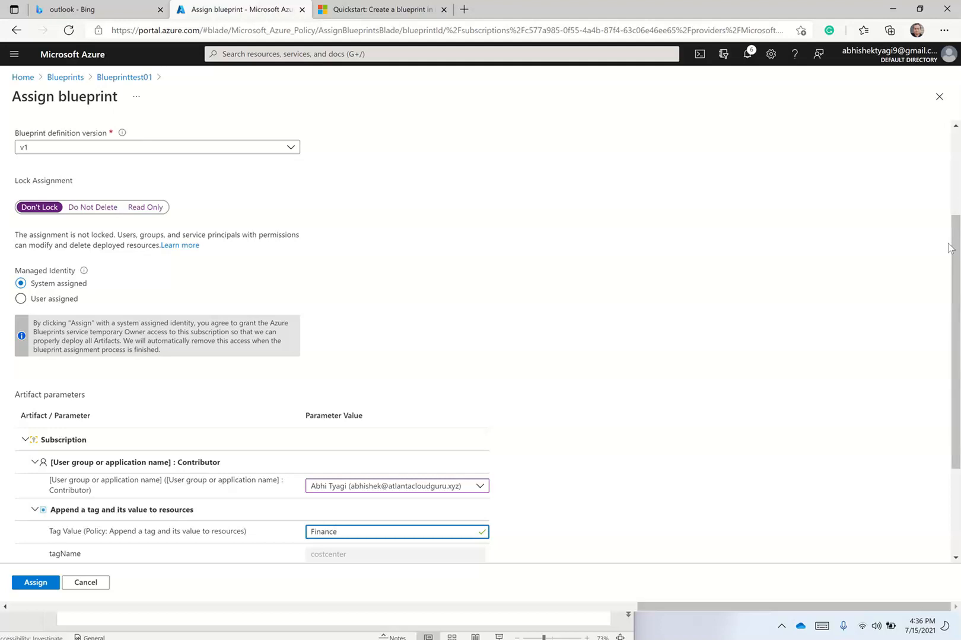
drag(957, 252, 956, 341)
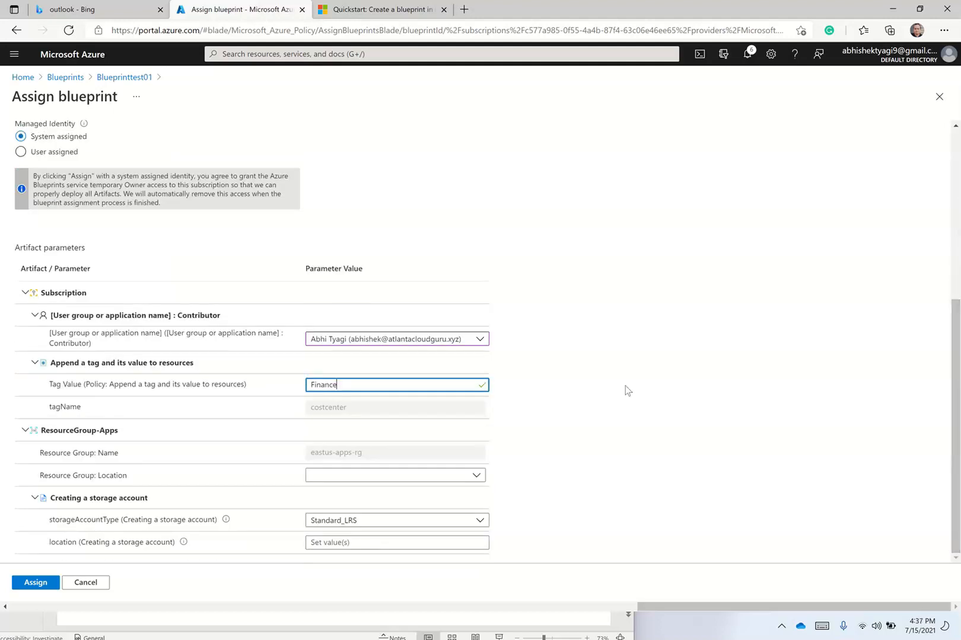
click(422, 480)
click(341, 96)
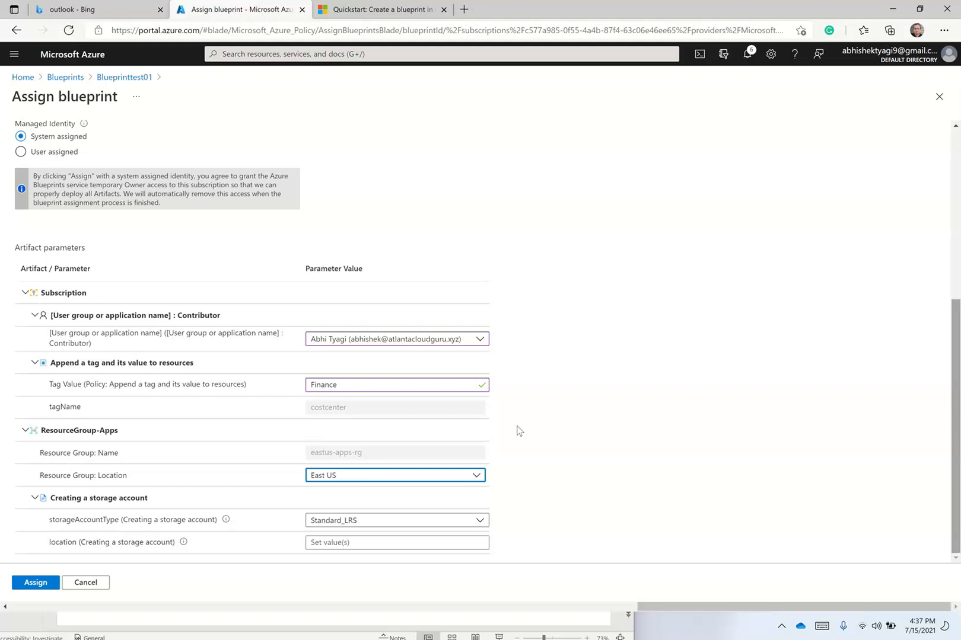
click(35, 582)
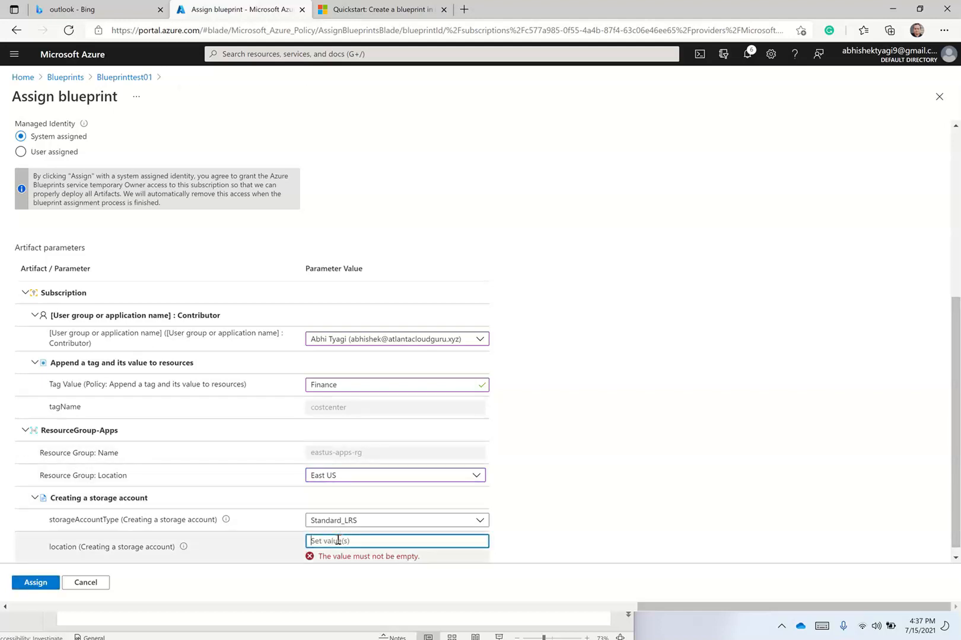
text(eastus)
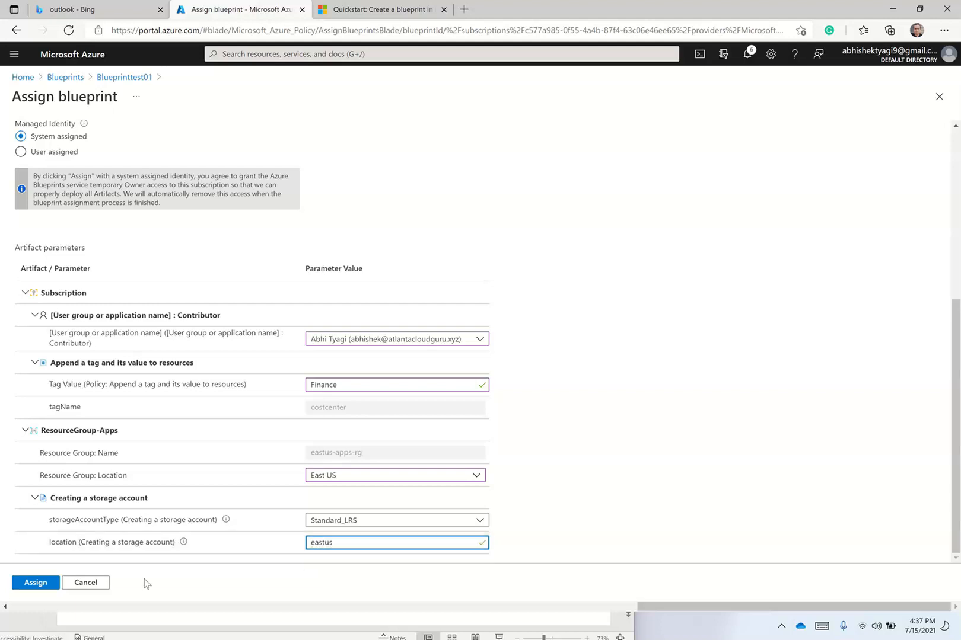
click(41, 587)
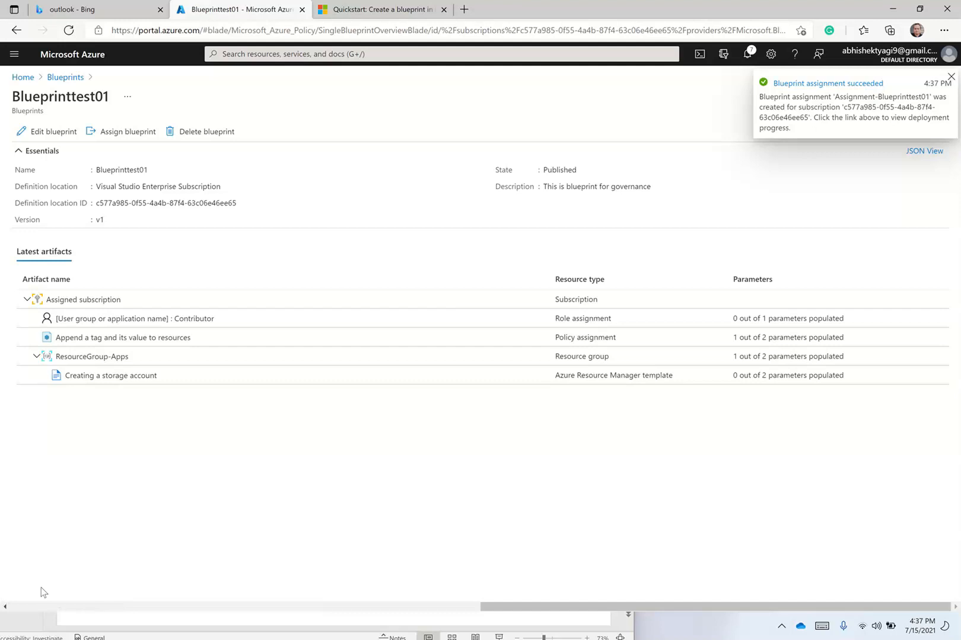
Open Assignment-Blueprinttest01 under Assigned blueprints, note its Waiting status, and view its activity log.
click(63, 78)
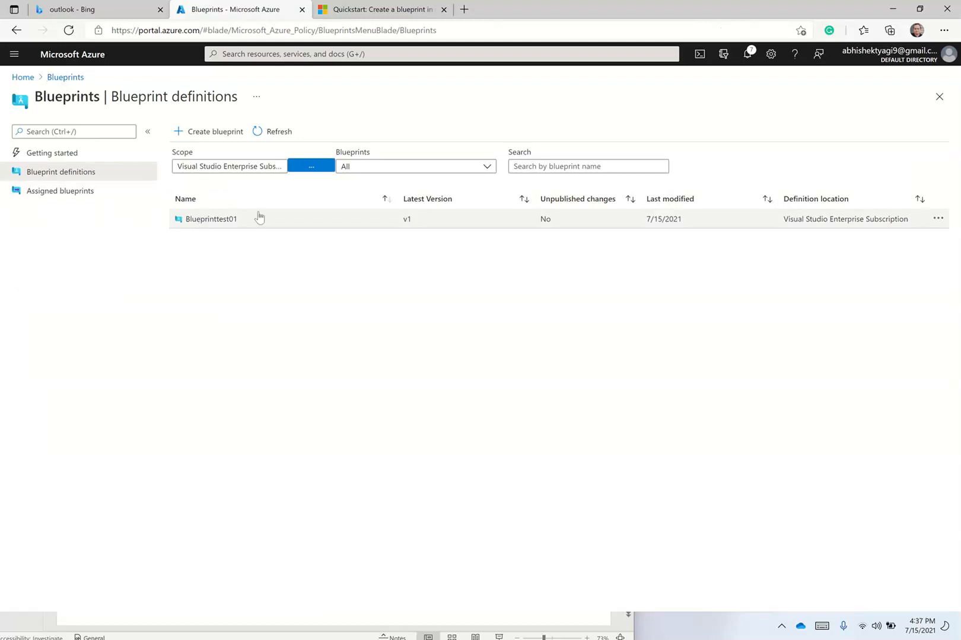
click(84, 191)
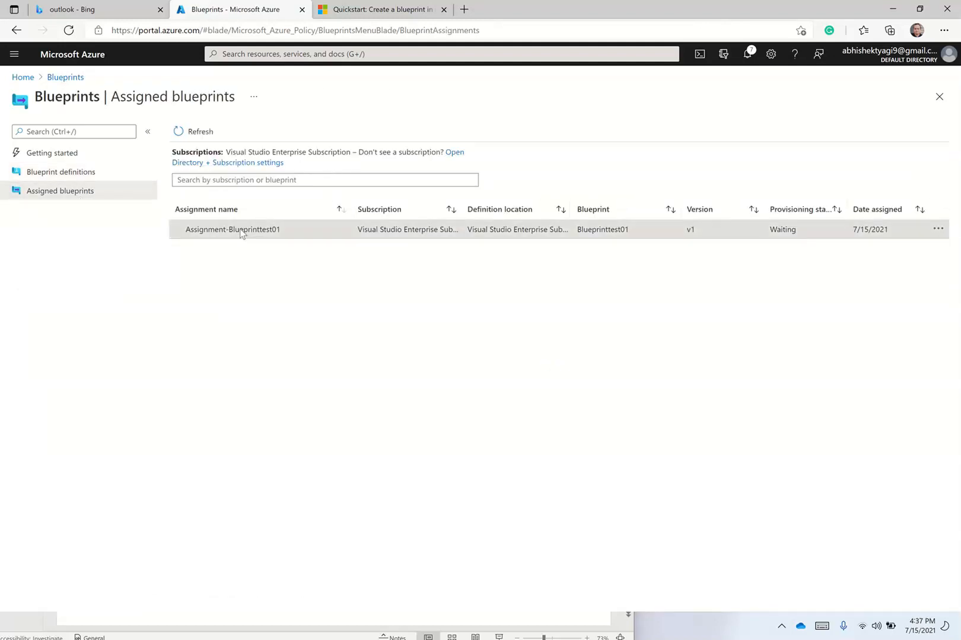
click(241, 229)
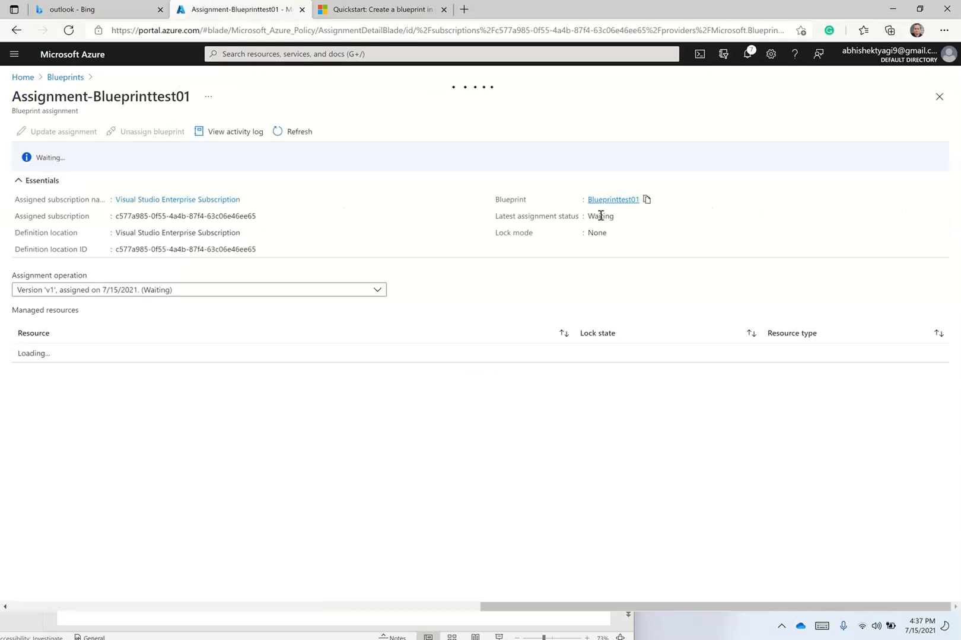
double_click(592, 218)
click(253, 133)
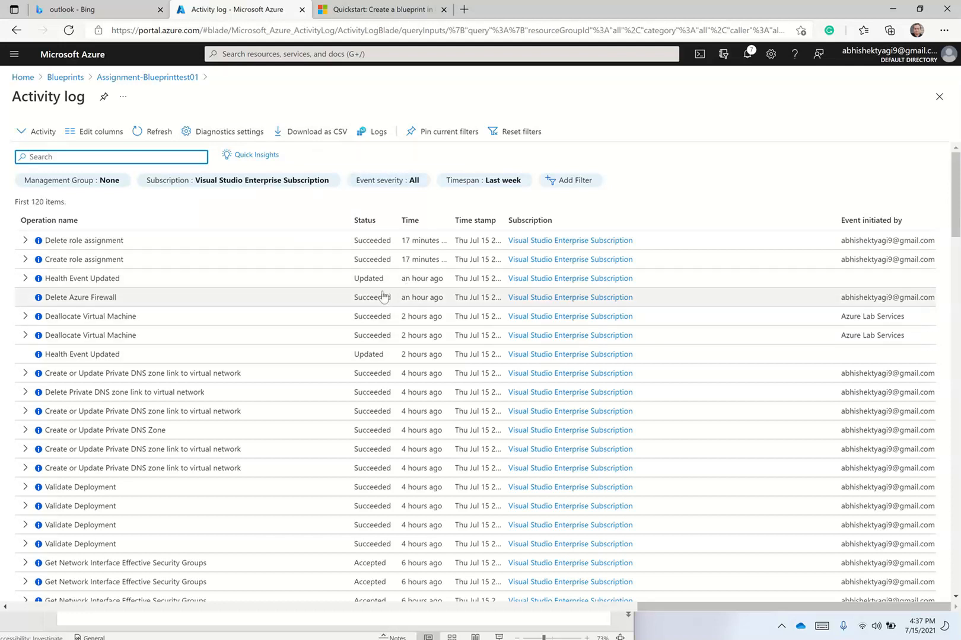
Refresh the Assignment-Blueprinttest01 page until its status shows Succeeded.
click(148, 77)
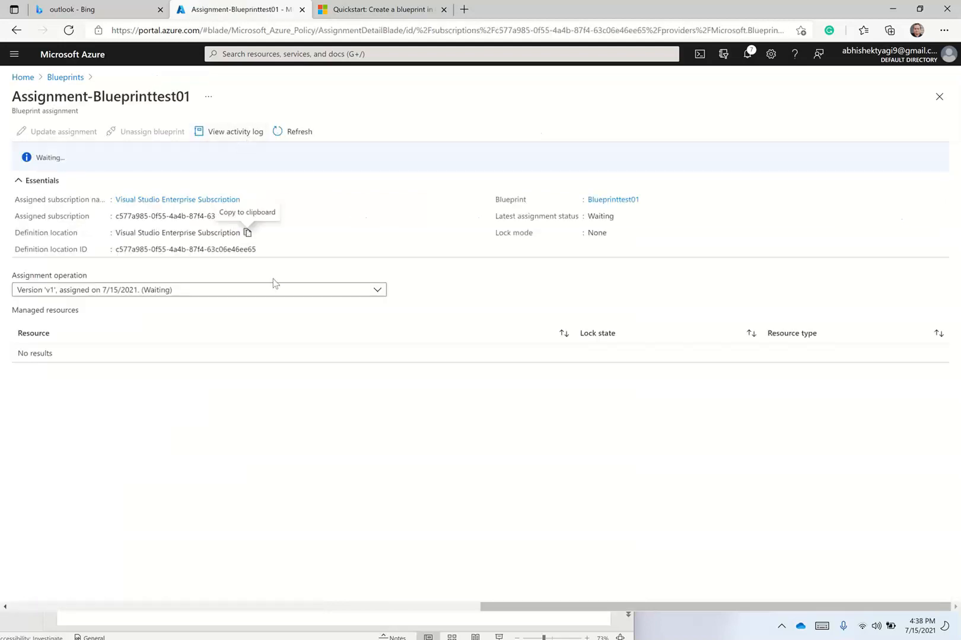
click(295, 134)
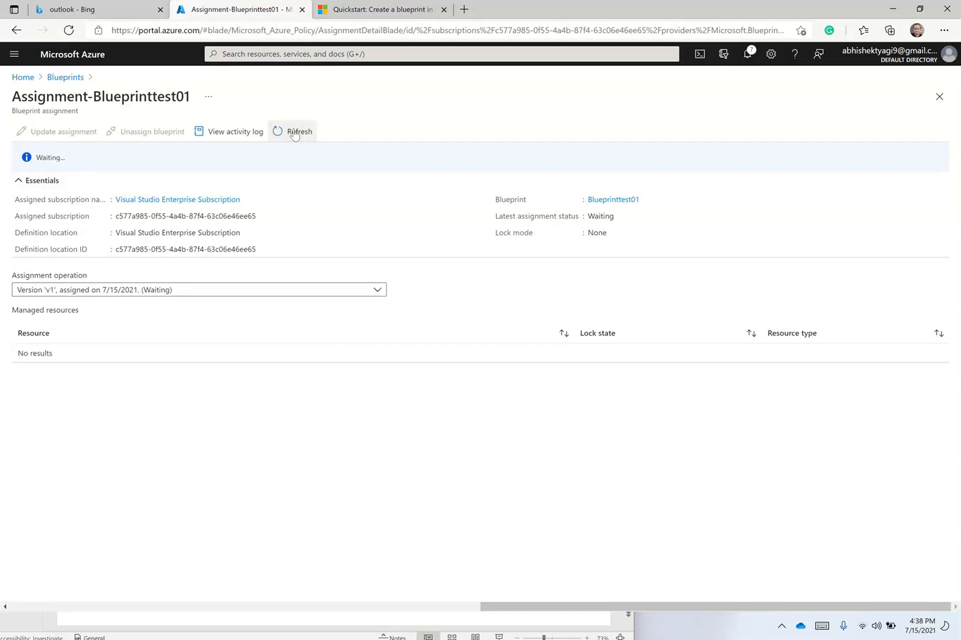
mouse_move(356, 5)
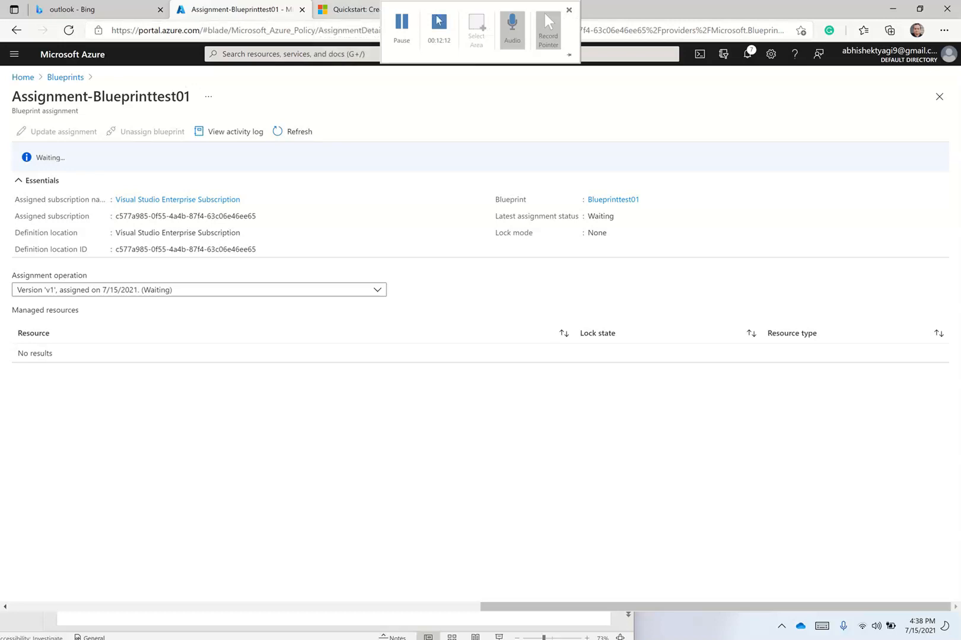
click(403, 32)
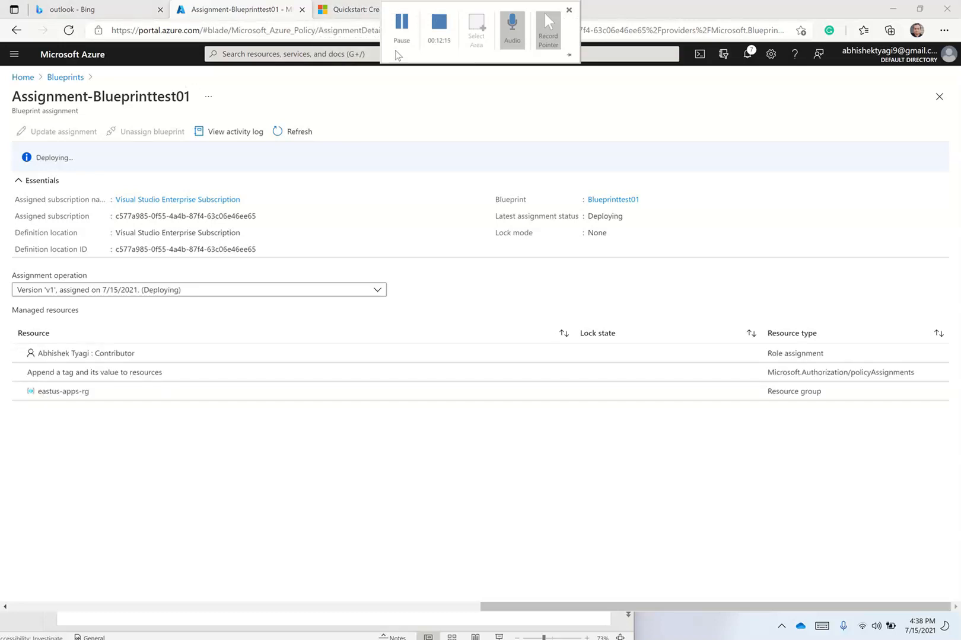
click(398, 48)
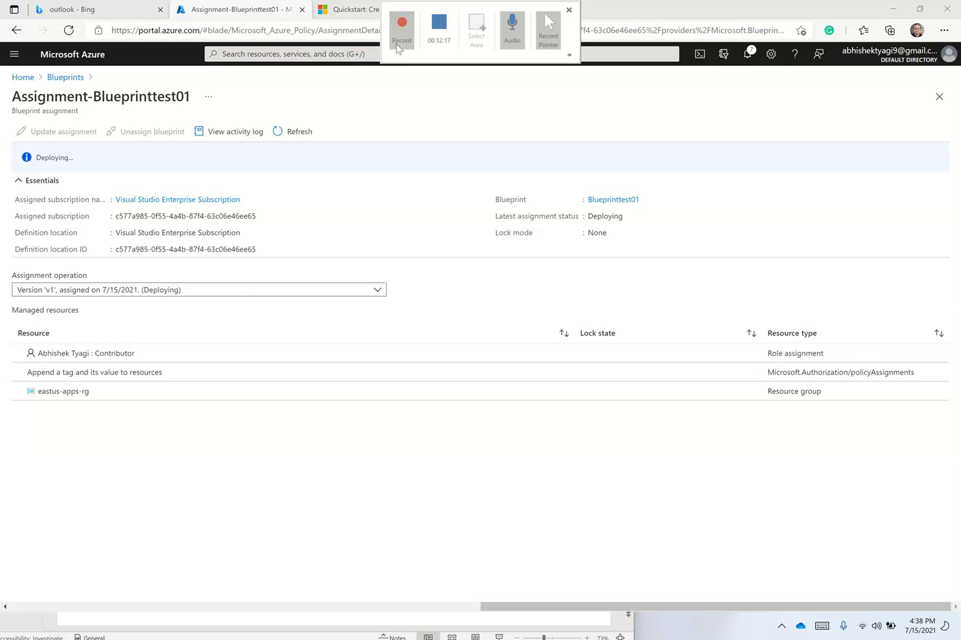
click(398, 47)
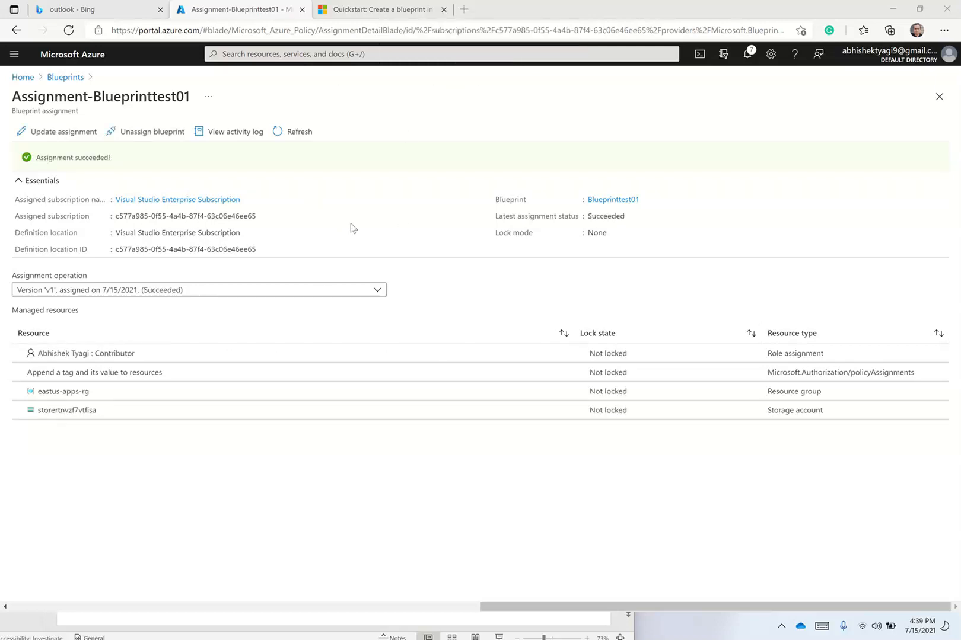
double_click(594, 217)
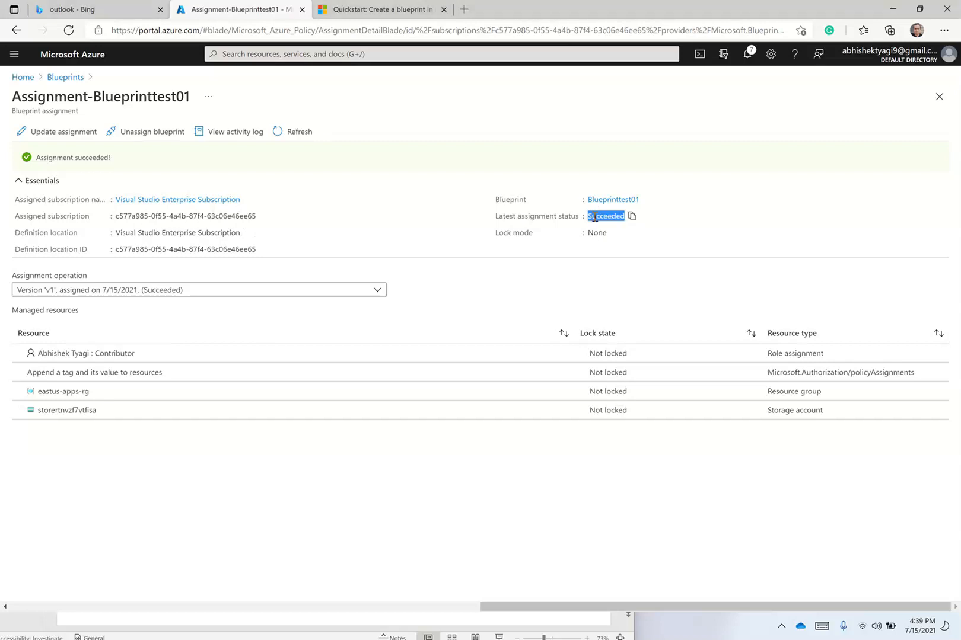
Inspect the Contributor role and Append a tag policy resources, then open eastus-apps-rg.
click(178, 364)
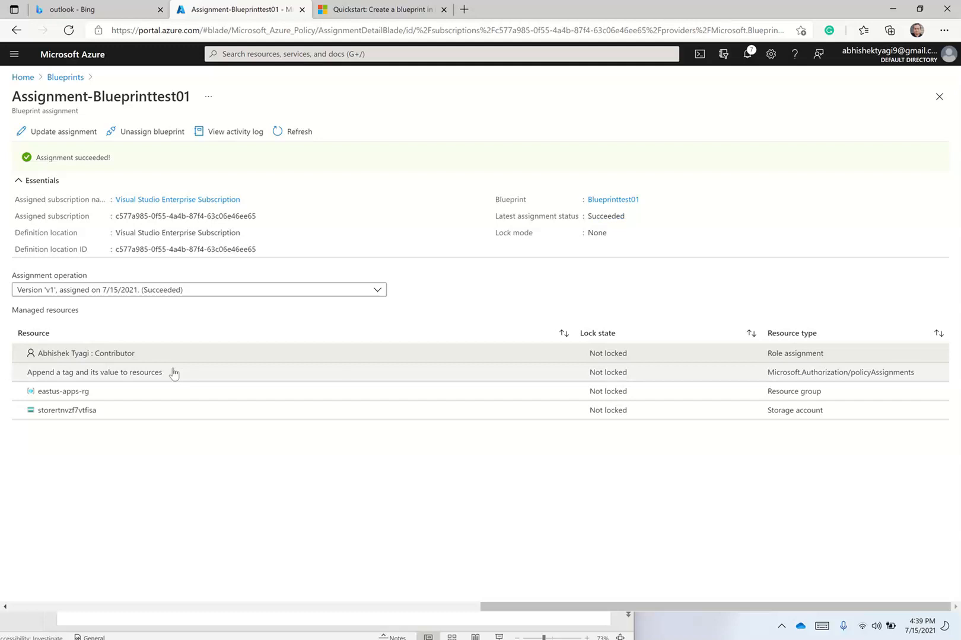
click(172, 374)
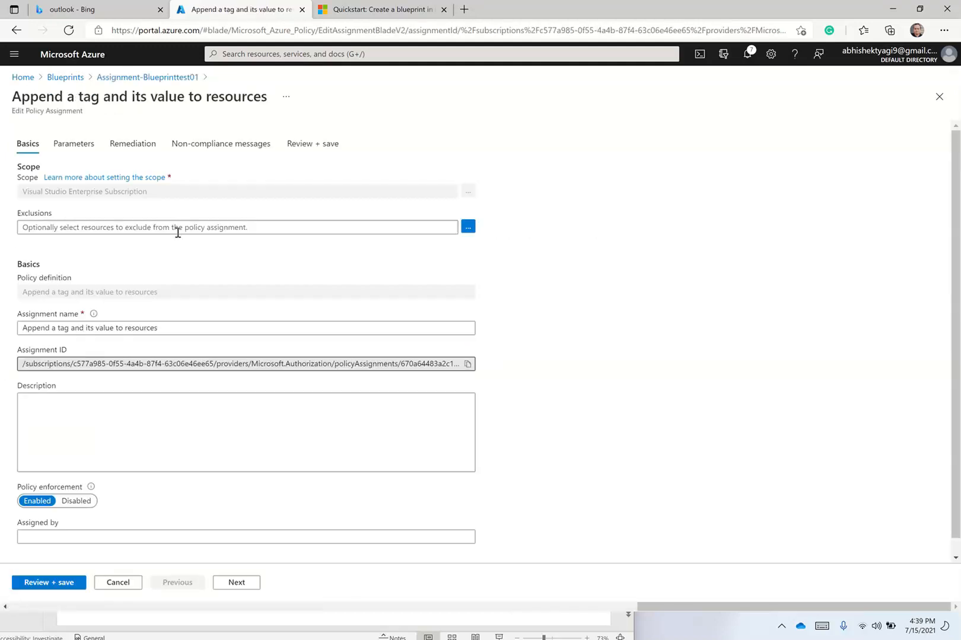
click(169, 84)
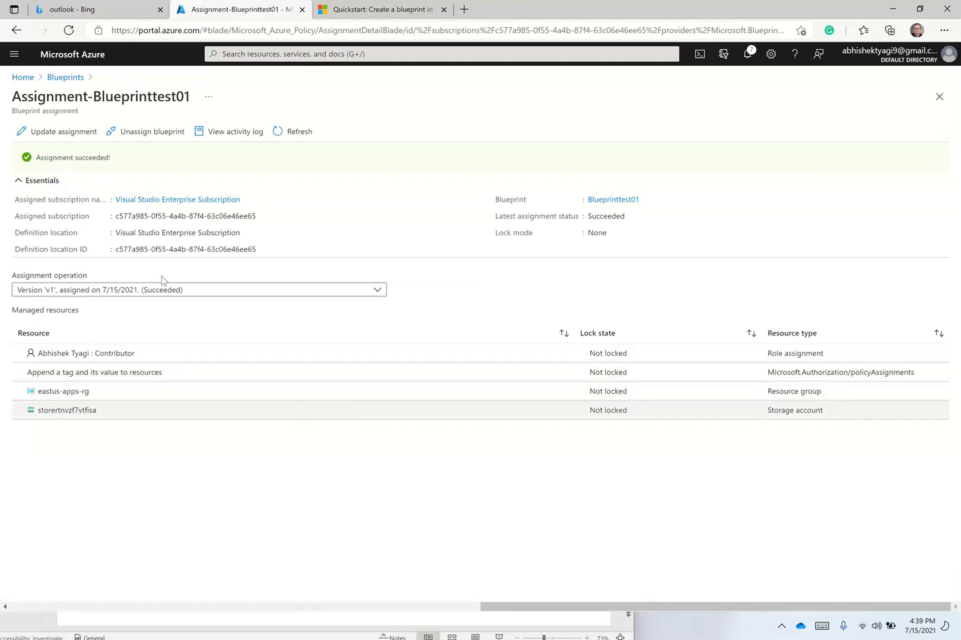
click(67, 393)
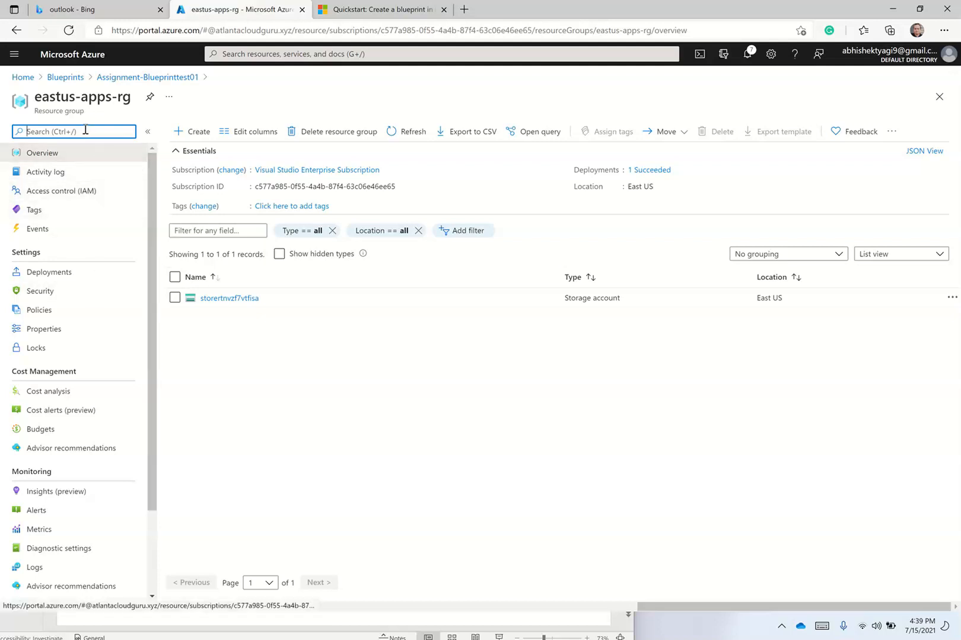
click(69, 190)
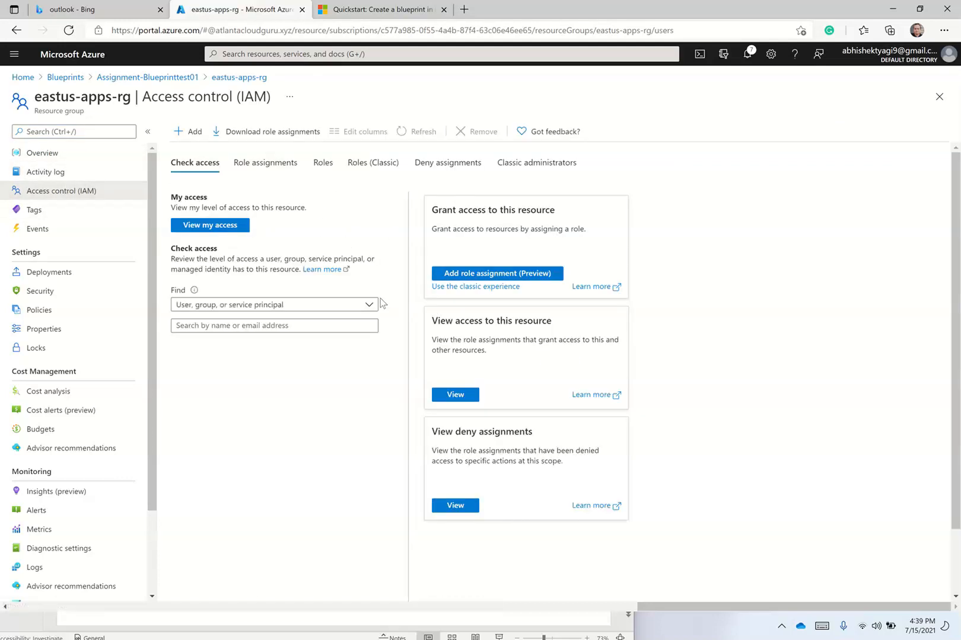
click(456, 396)
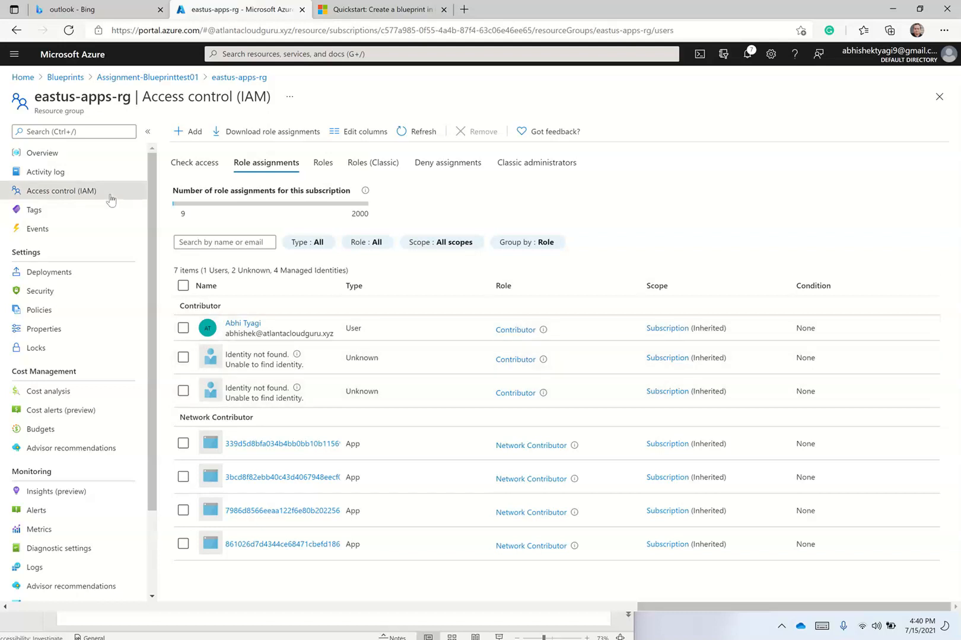
click(58, 160)
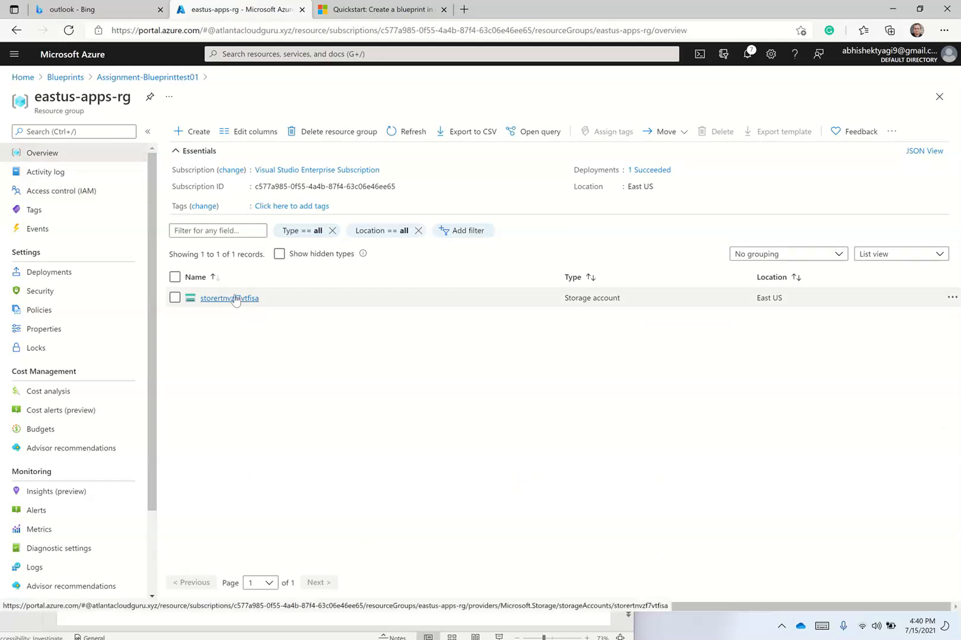
Open storage account storertnvzf7vtfisa in eastus-apps-rg and view its Tags showing costcenter : Finance.
click(236, 299)
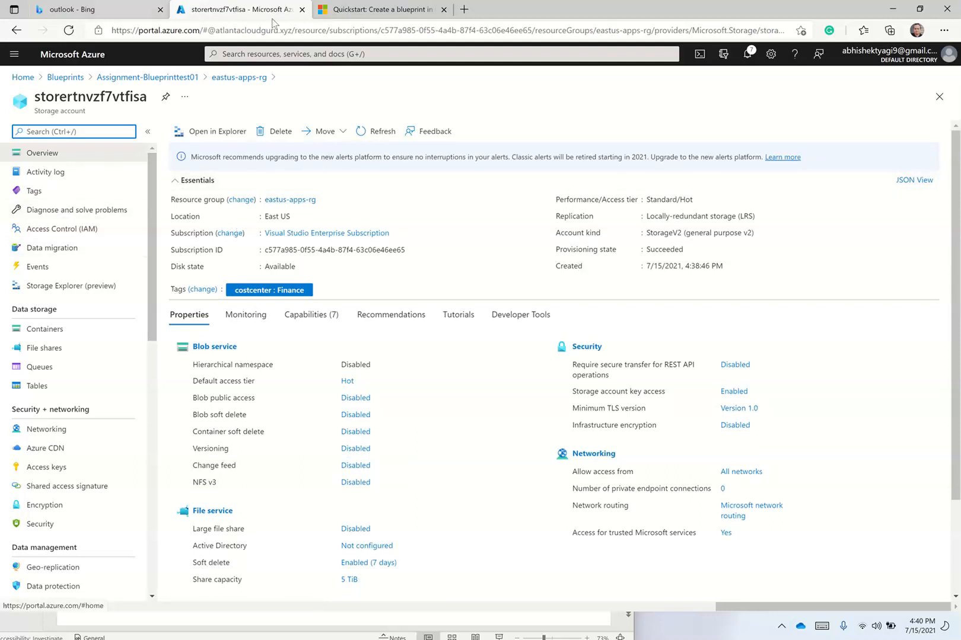
click(148, 79)
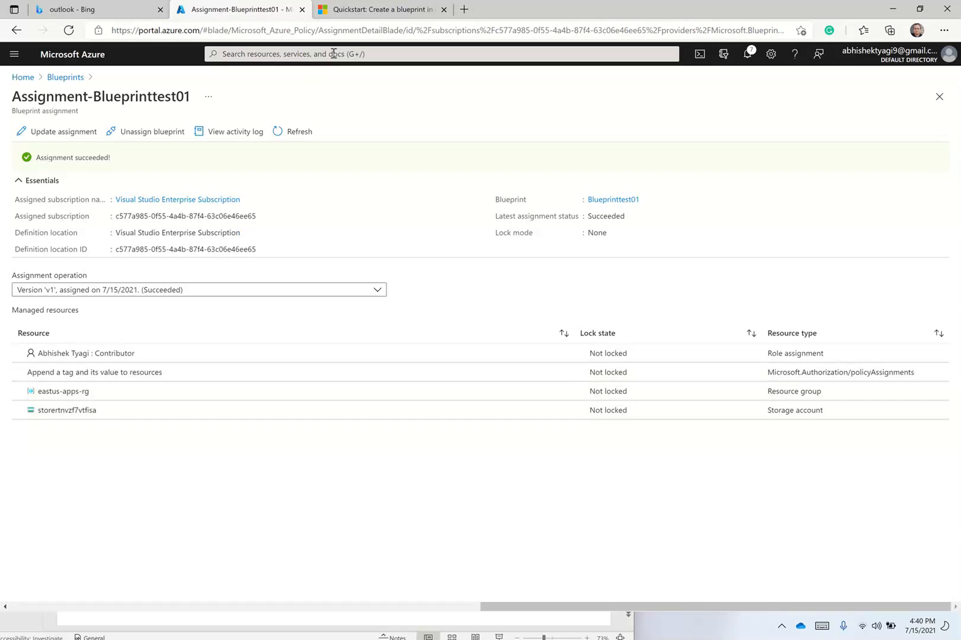
click(59, 391)
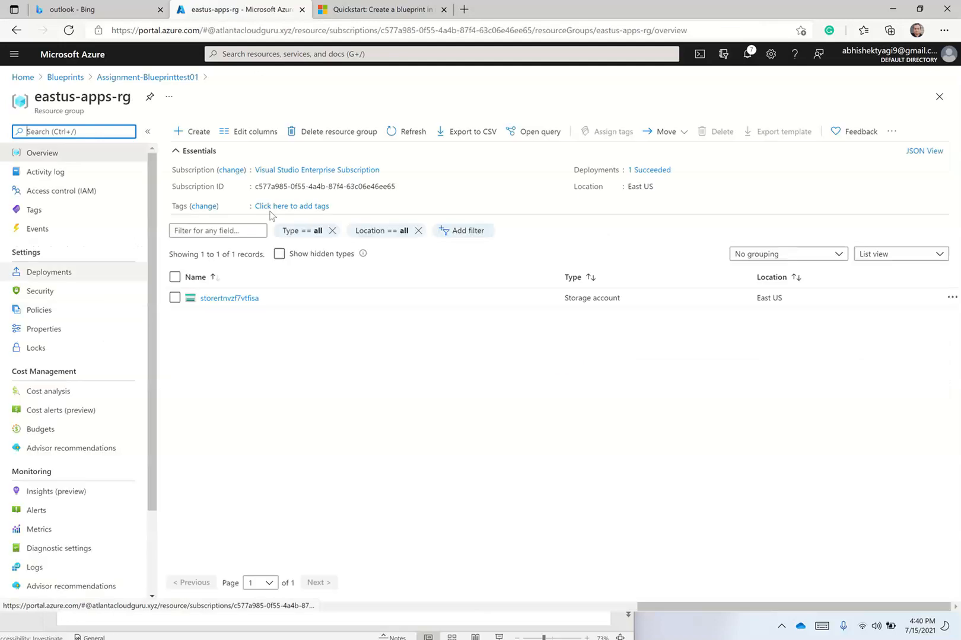
click(226, 299)
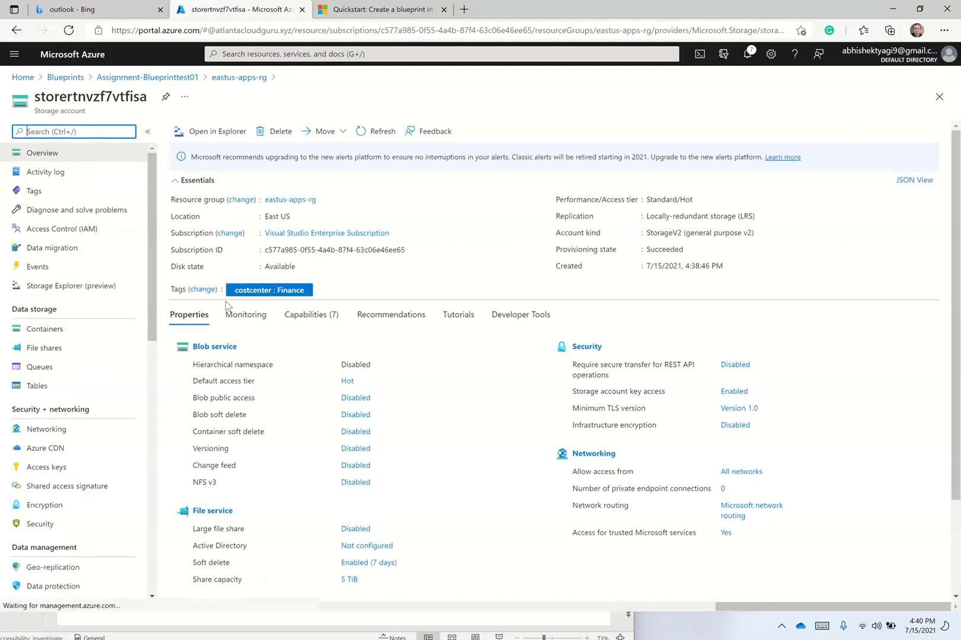
click(97, 190)
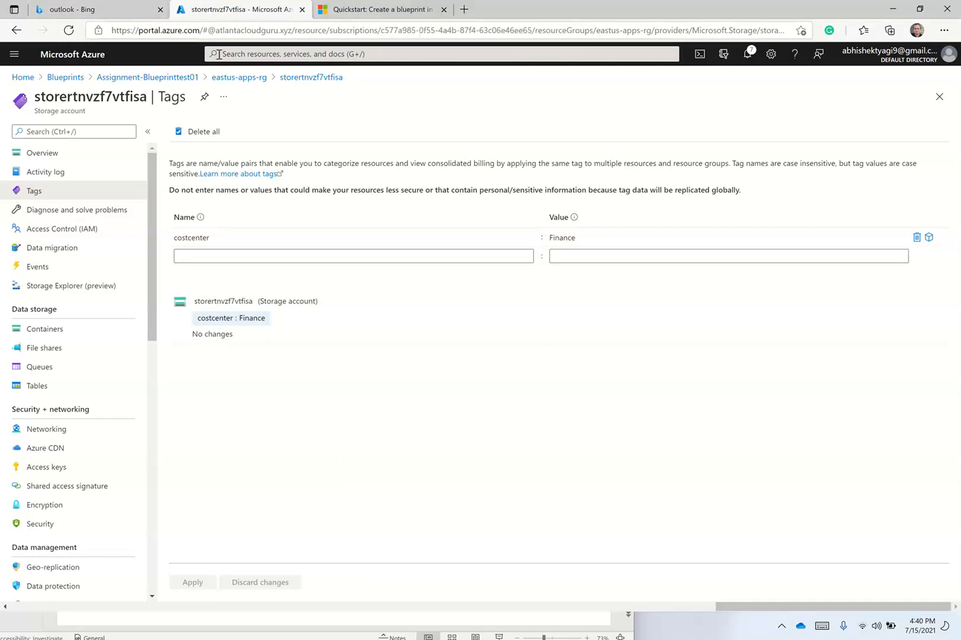
mouse_move(424, 5)
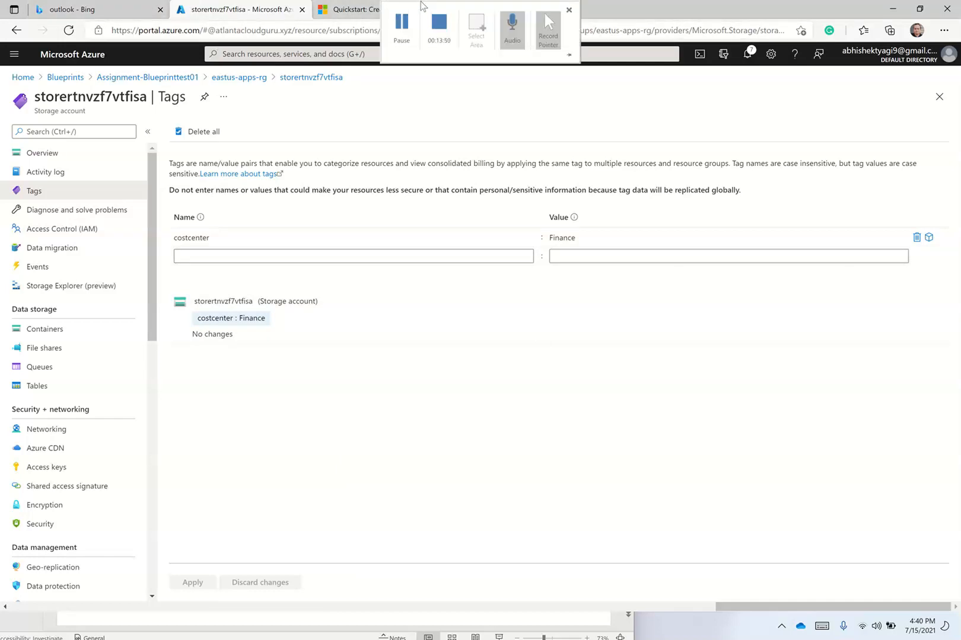
click(402, 27)
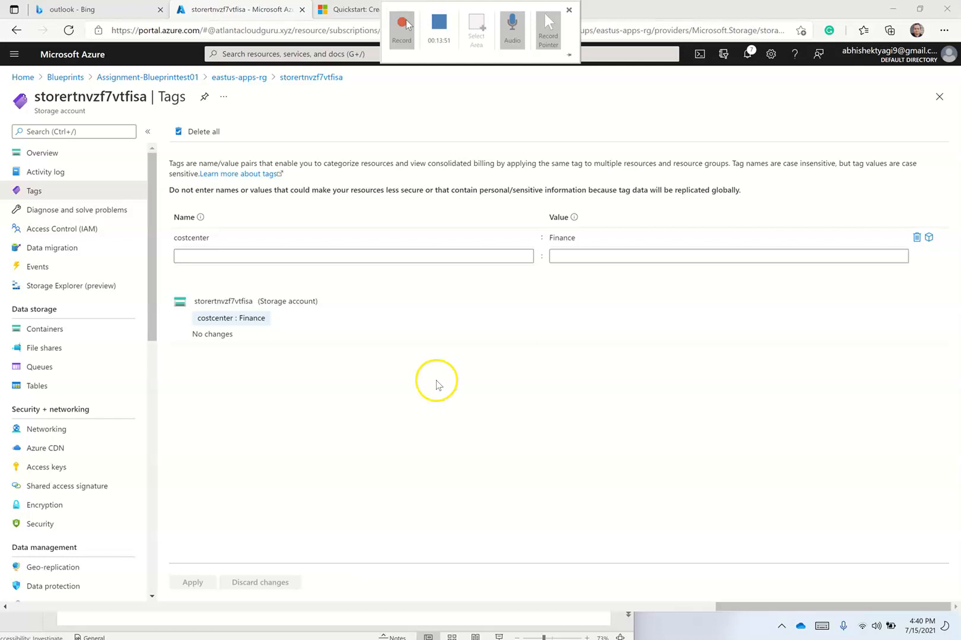